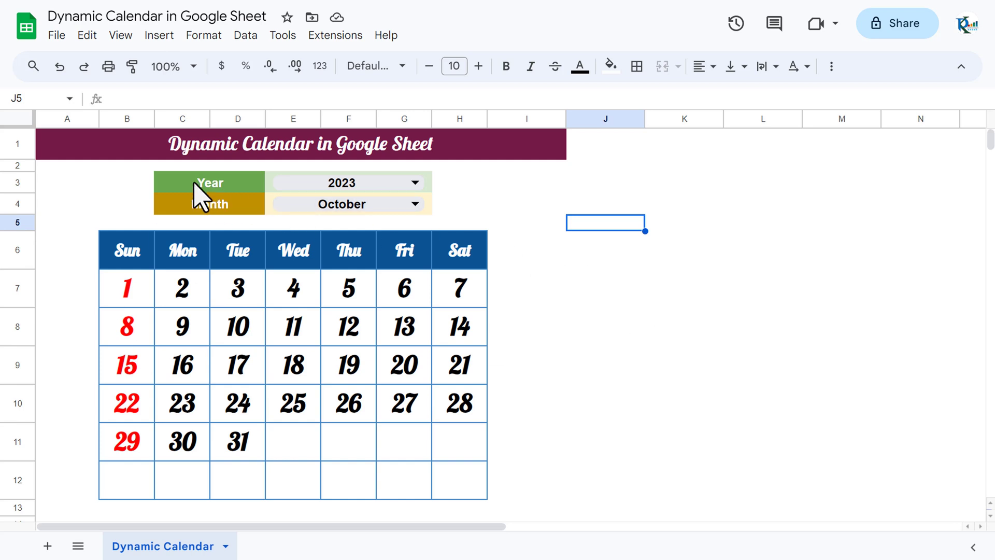
Step: Switch the Dynamic Calendar to March 2024 and add a new blank sheet, Sheet3
click(415, 183)
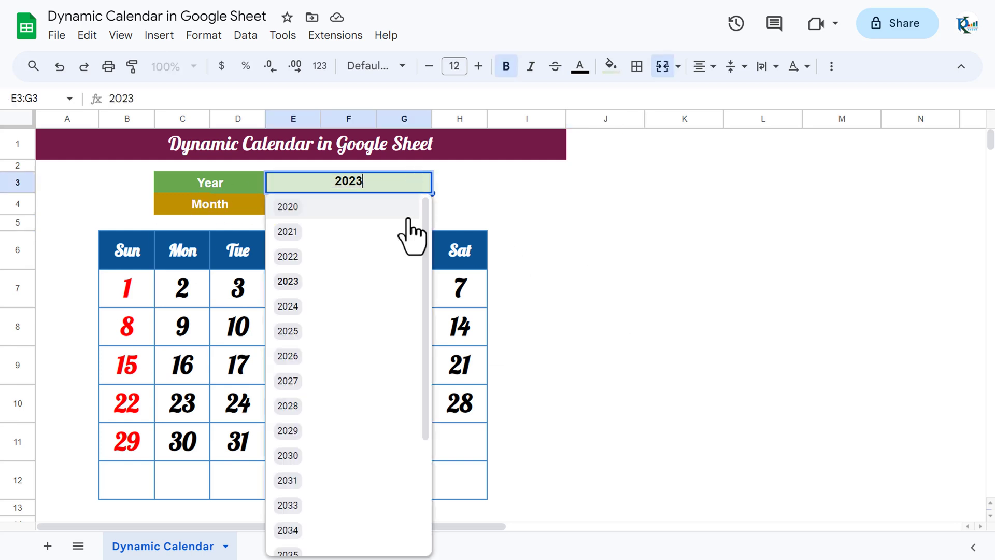
click(291, 306)
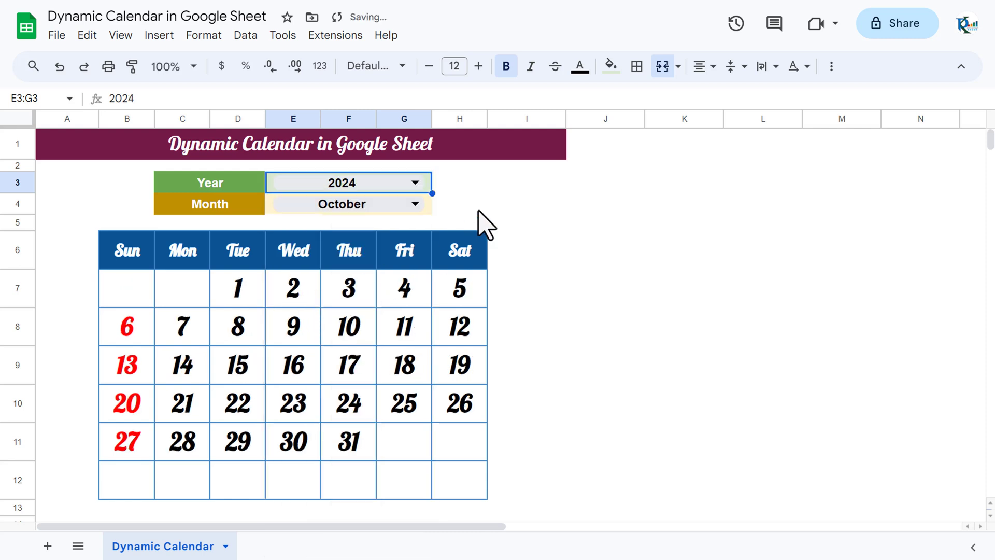
click(415, 203)
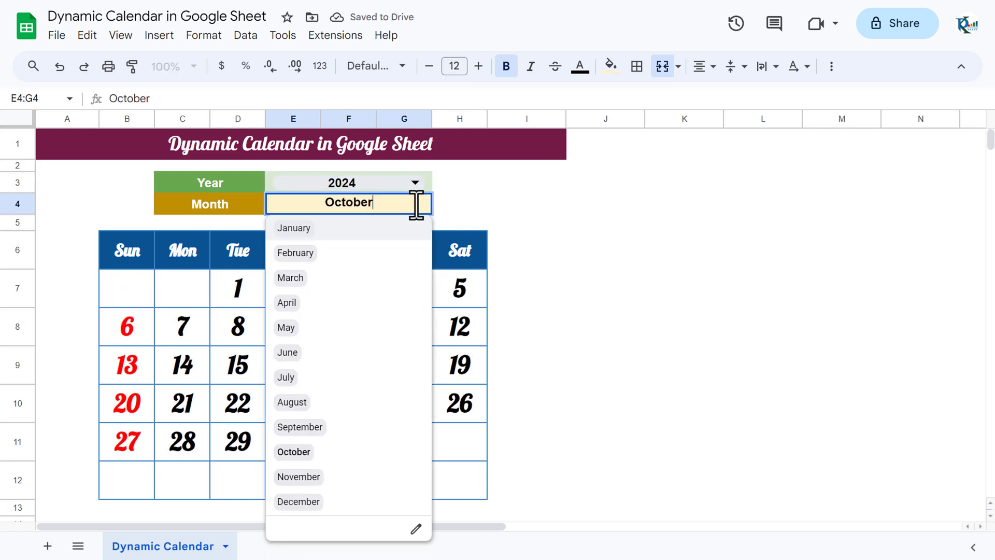
click(294, 228)
click(415, 204)
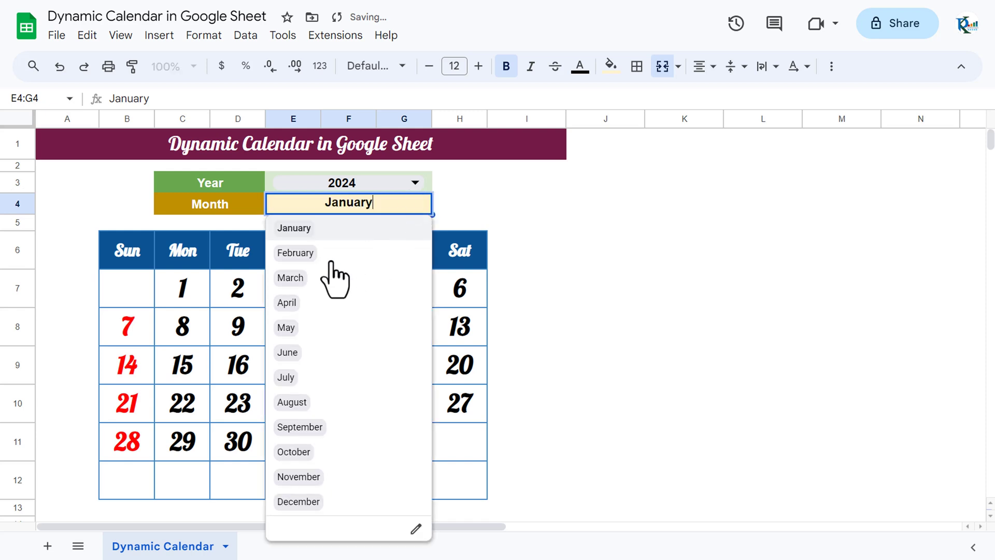
click(290, 278)
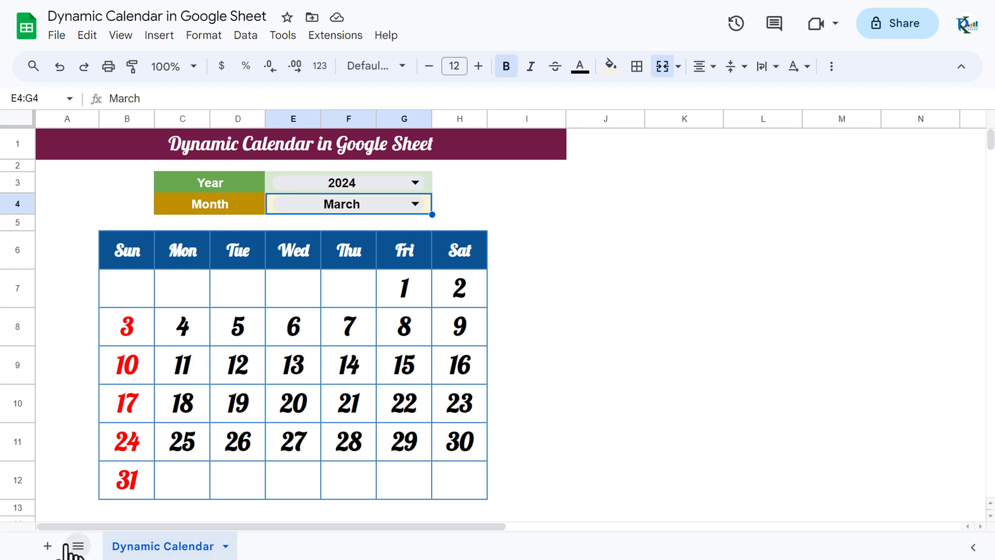
click(47, 545)
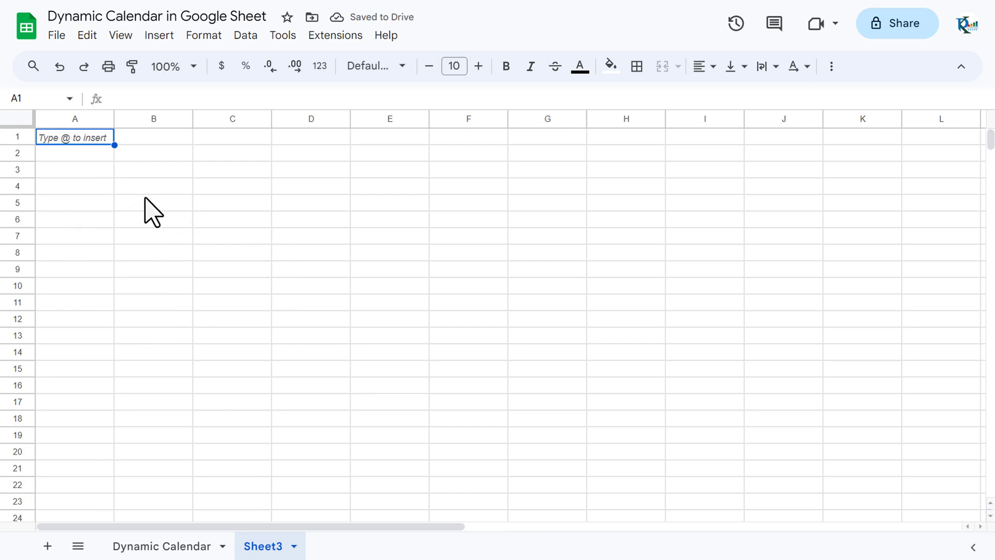
Step: Enter the labels 'Year' in C3 and 'Month' in C4
click(233, 170)
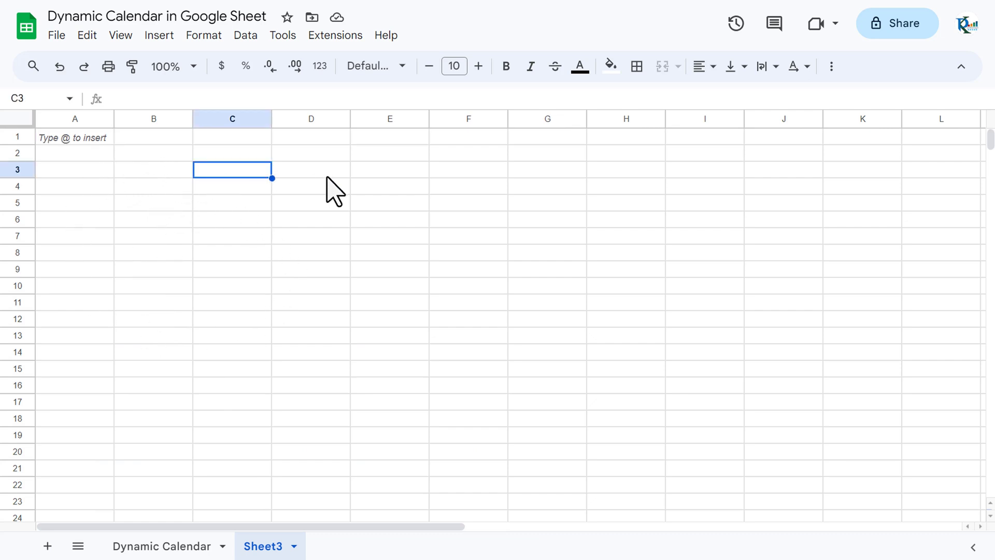
text(Year)
key(Return)
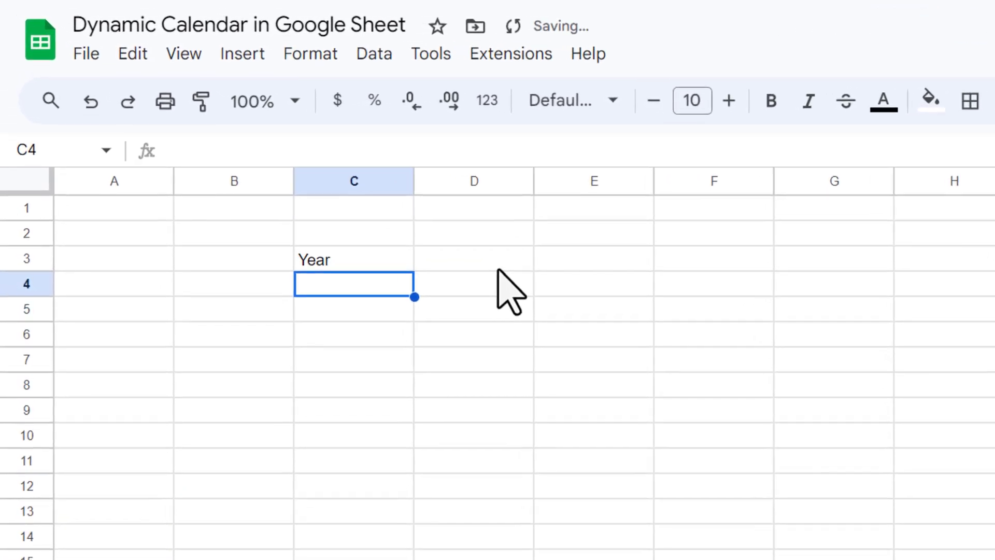
text(Mon)
key(Return)
Step: Move across the sheet to cell P1 for the helper lists
key(Up)
key(Up)
key(Right)
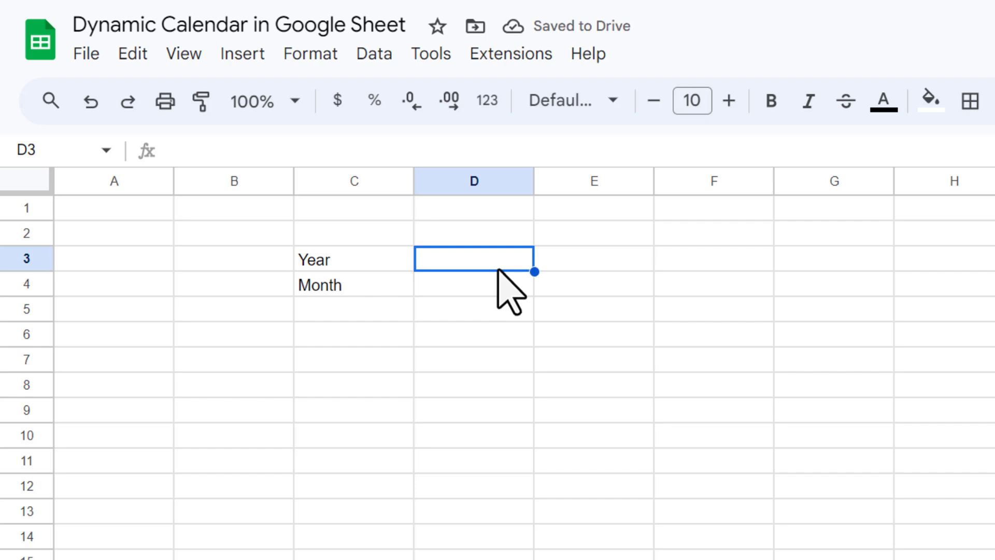
key(Down)
key(Up)
key(Right)
key(Right)
key(Right)
key(Right)
key(Right)
key(Right)
key(Right)
key(Right)
key(Right)
key(Right)
key(Right)
key(Up)
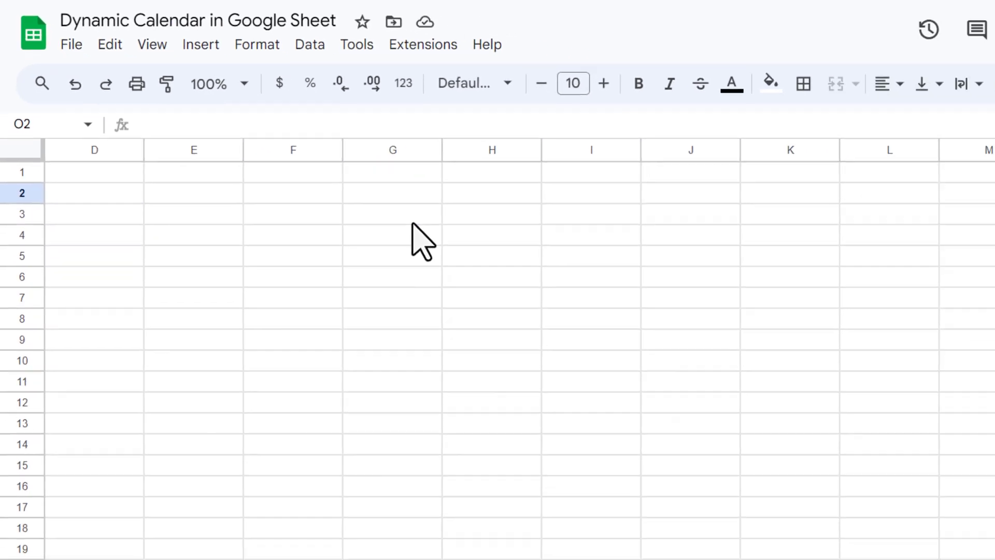
key(Right)
key(Up)
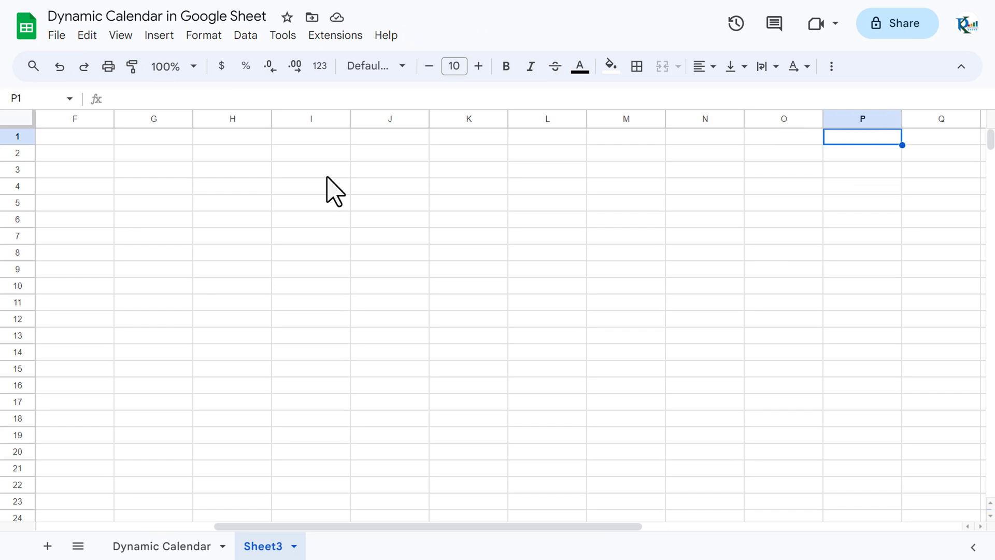
Step: Enter 2020 and 2021 in P1:P2 and extend the year series to 2040 in P21
text(2020)
key(Return)
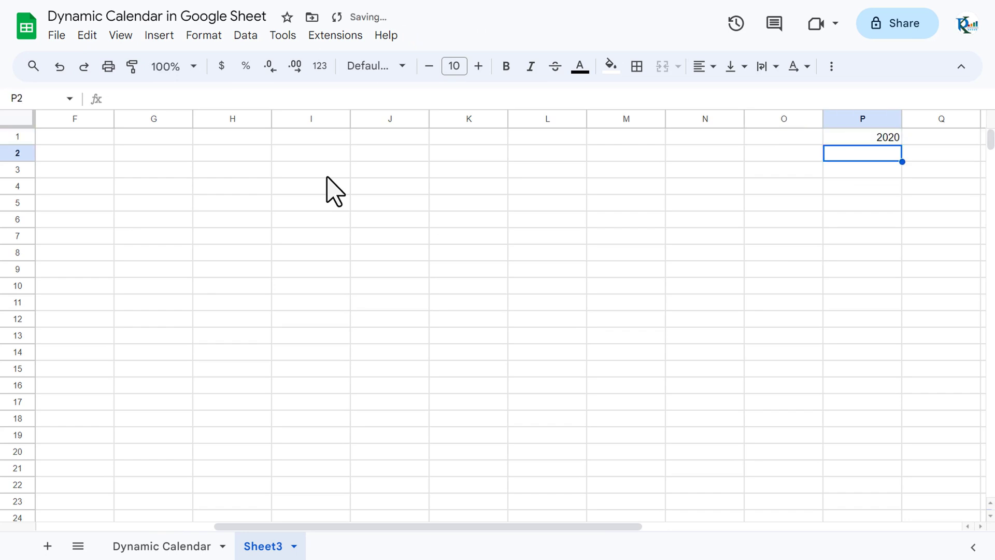
text(2021)
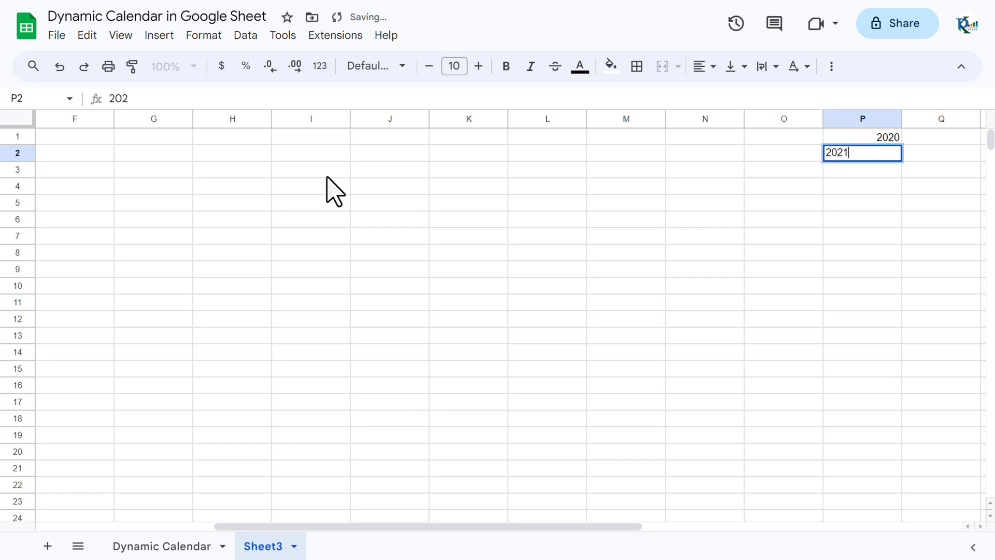
key(Return)
key(Up)
key(Up)
key(shift+Down)
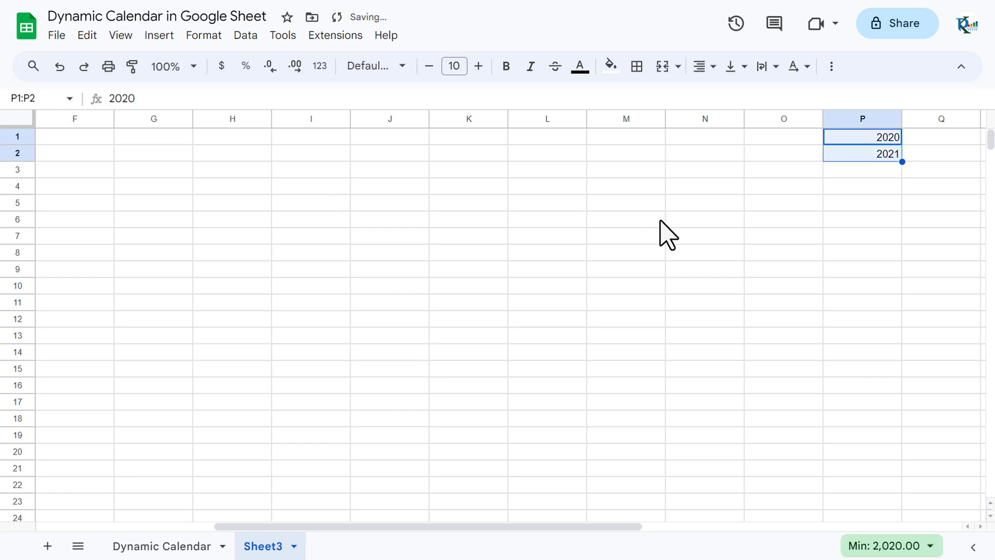
drag(902, 161, 907, 478)
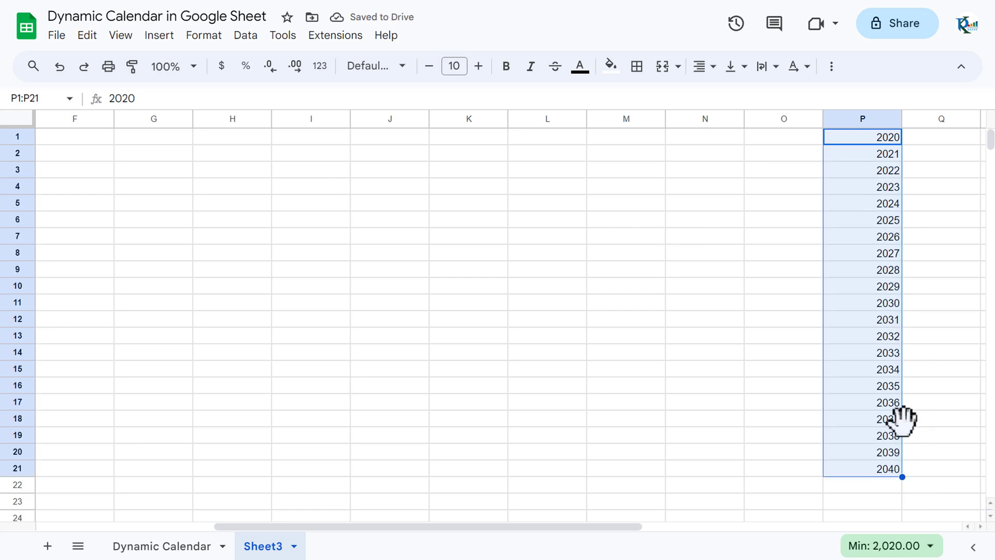
click(885, 338)
key(ctrl+Up)
Step: Fill Q1:Q12 with January to December and clear the repeated months below
key(Right)
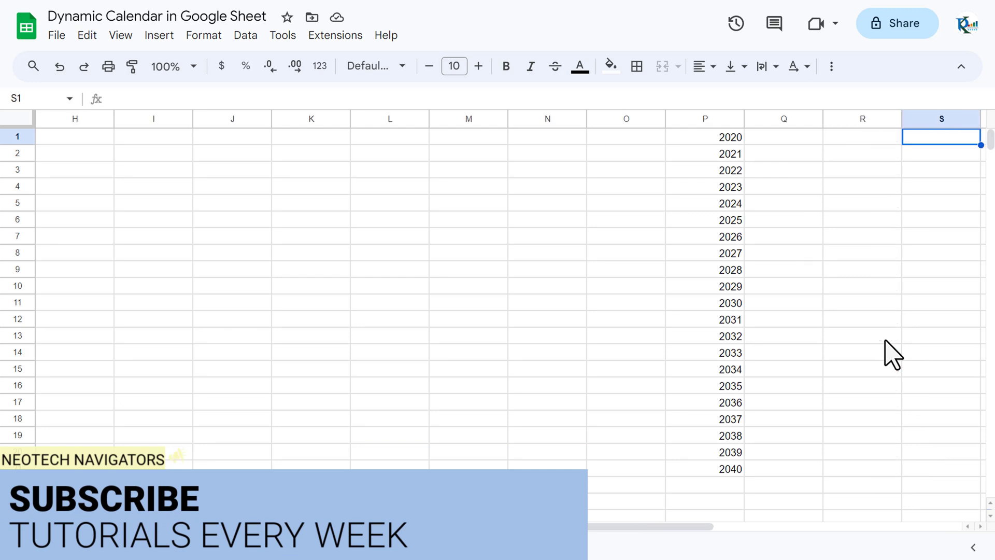
text(Jan)
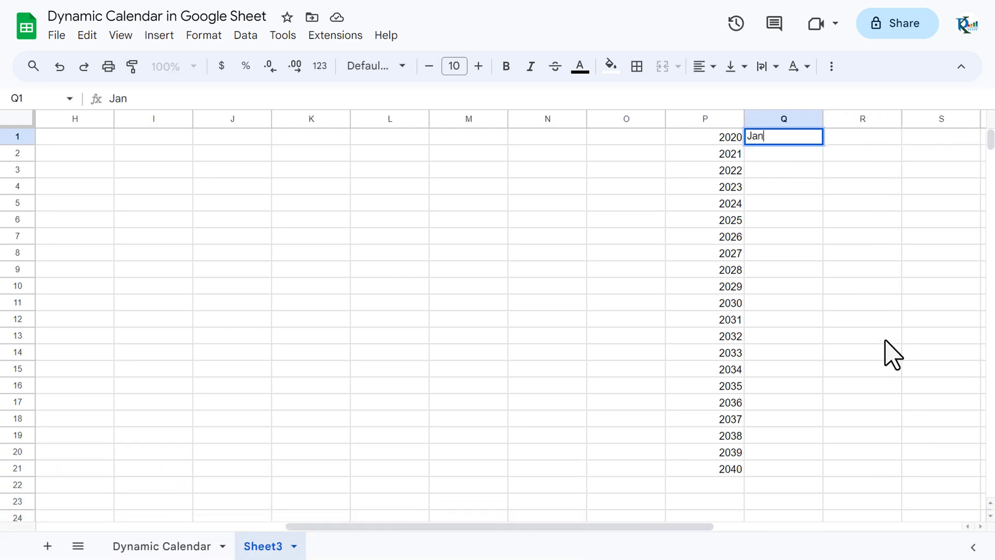
text(uary)
key(Return)
click(782, 138)
drag(824, 146, 828, 364)
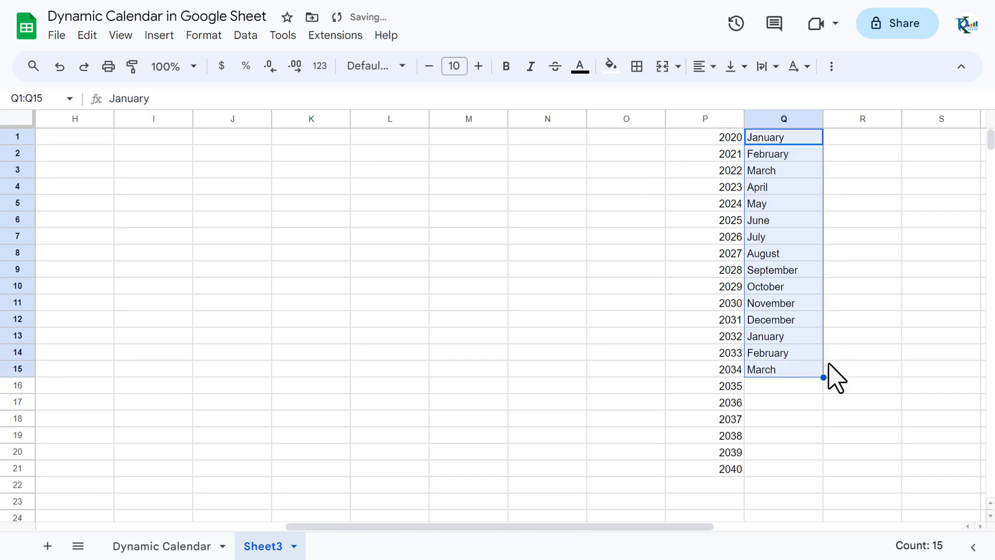
click(782, 325)
drag(778, 336, 782, 367)
key(Delete)
key(ctrl+Up)
Step: Return to cell D3 beside the Year label
key(ctrl+Home)
key(Down)
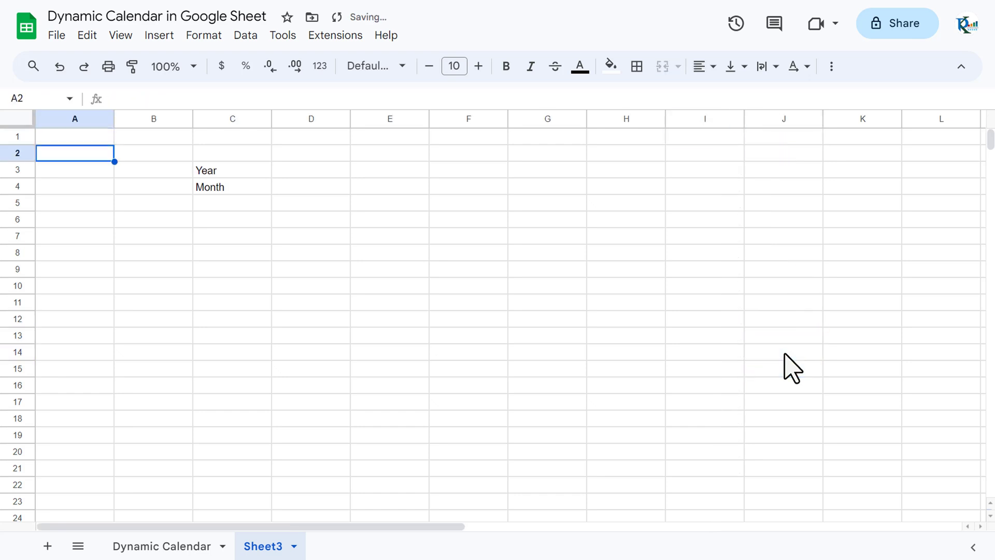
key(Down)
key(Right)
key(Right)
key(Right)
key(Left)
key(Right)
Step: Add a dropdown rule to D3 using the 'Dropdown (from a range)' criterion
right_click(331, 168)
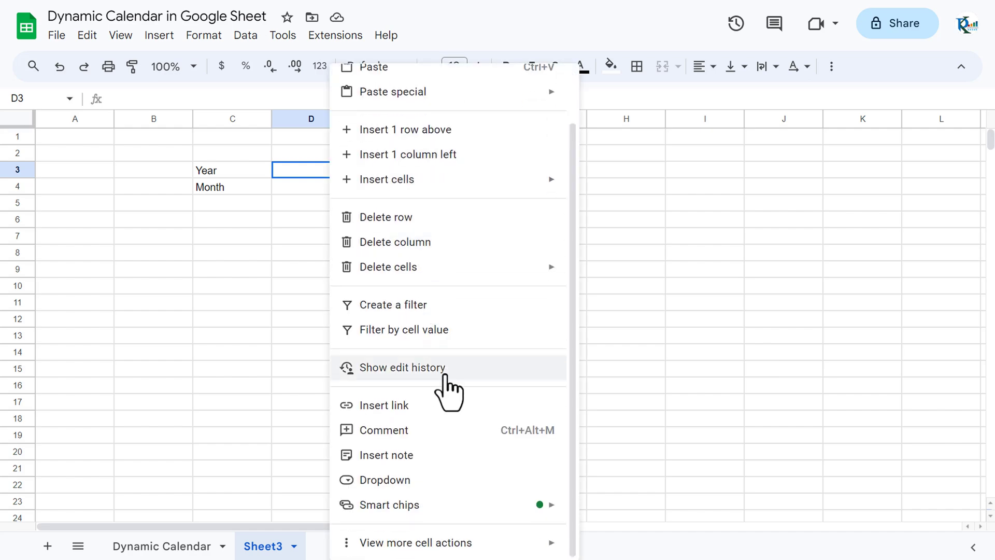
click(433, 480)
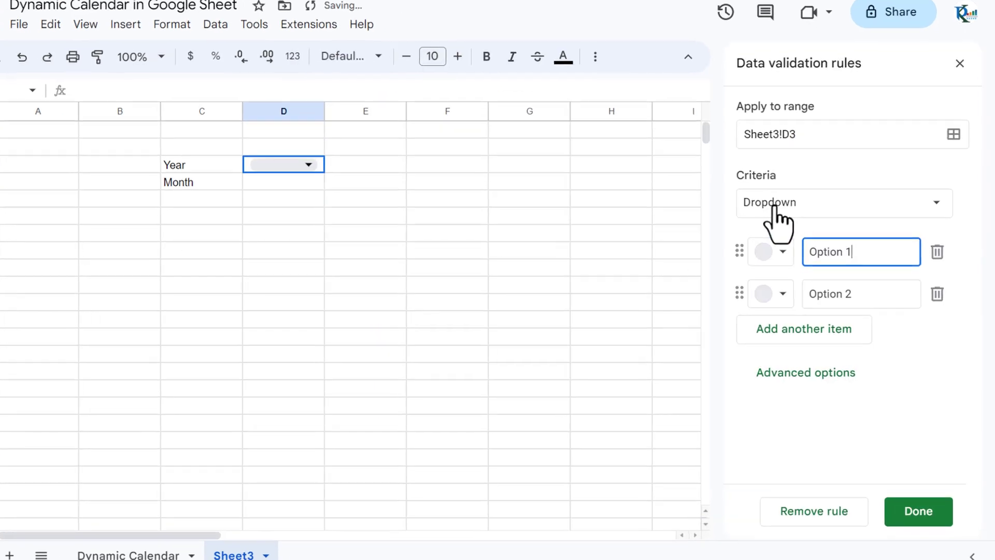
click(871, 210)
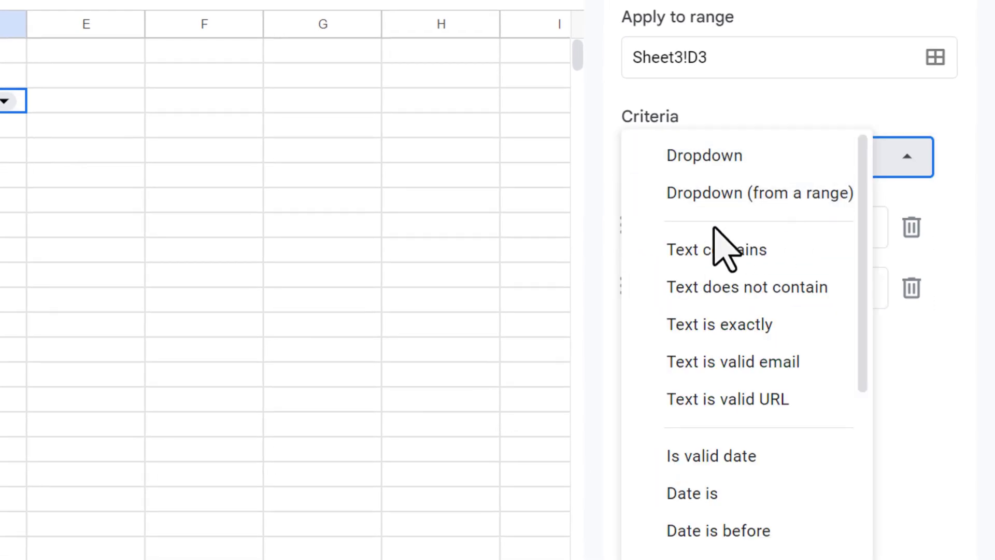
click(811, 203)
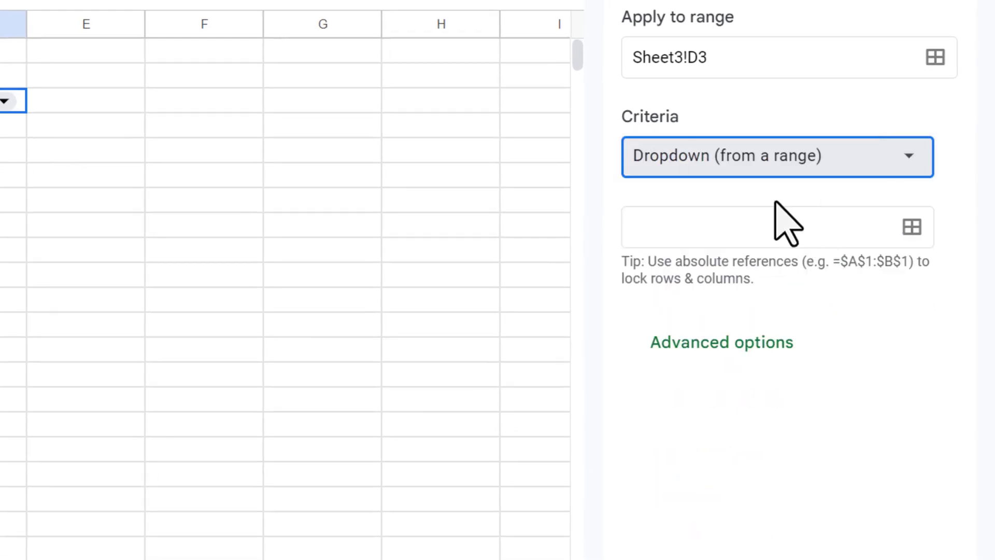
Step: Set the dropdown's source range to the year list Sheet3!P1:P21
click(760, 231)
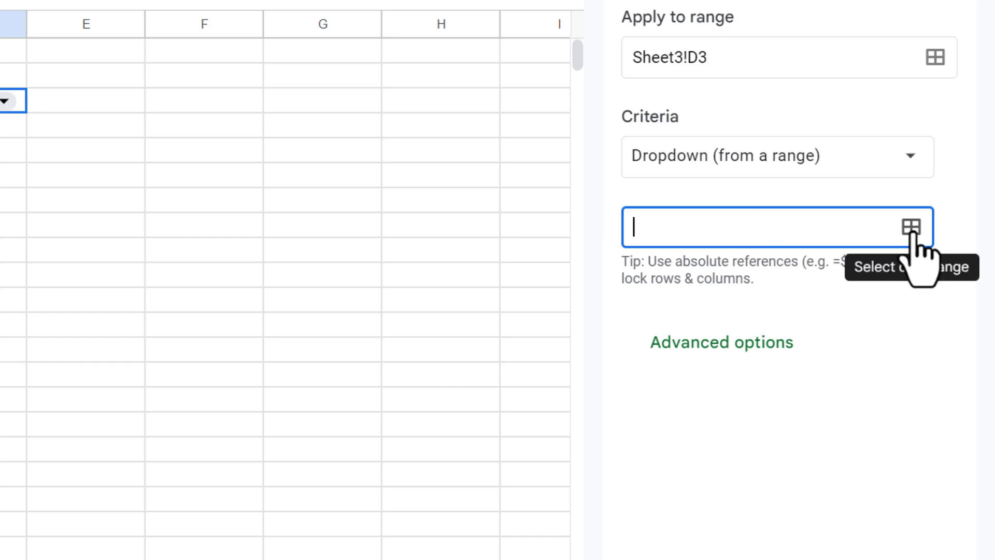
click(912, 229)
click(139, 252)
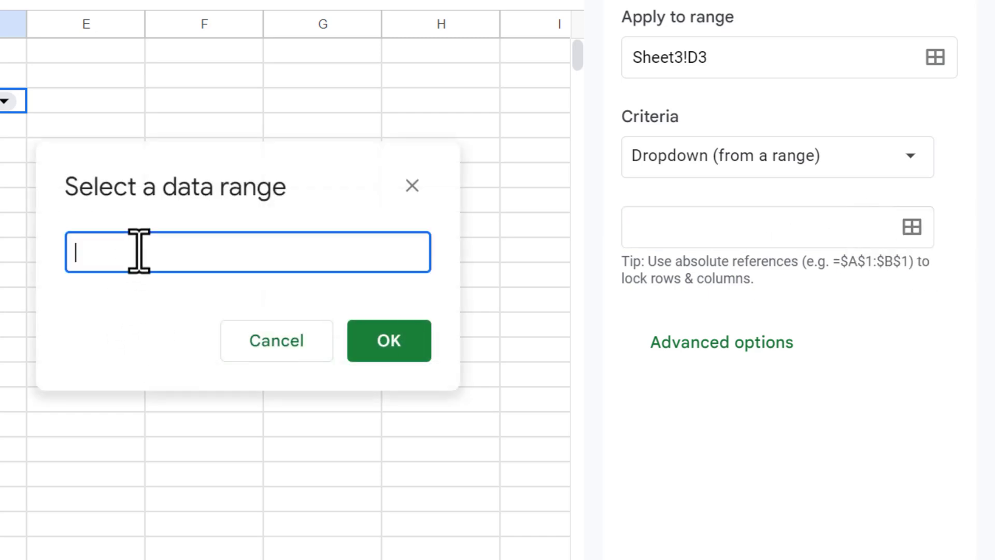
click(203, 77)
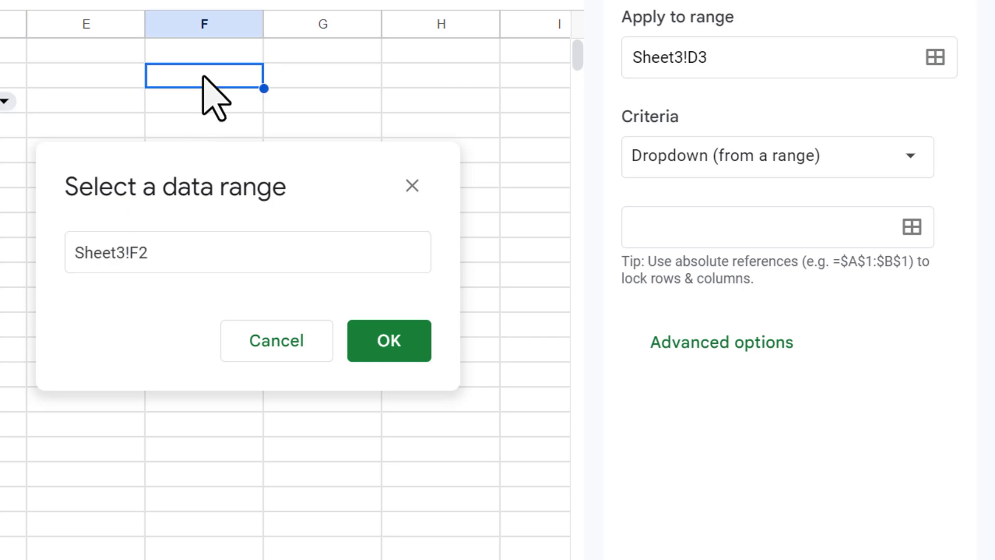
key(ctrl+Right)
key(Right)
key(Left)
key(Up)
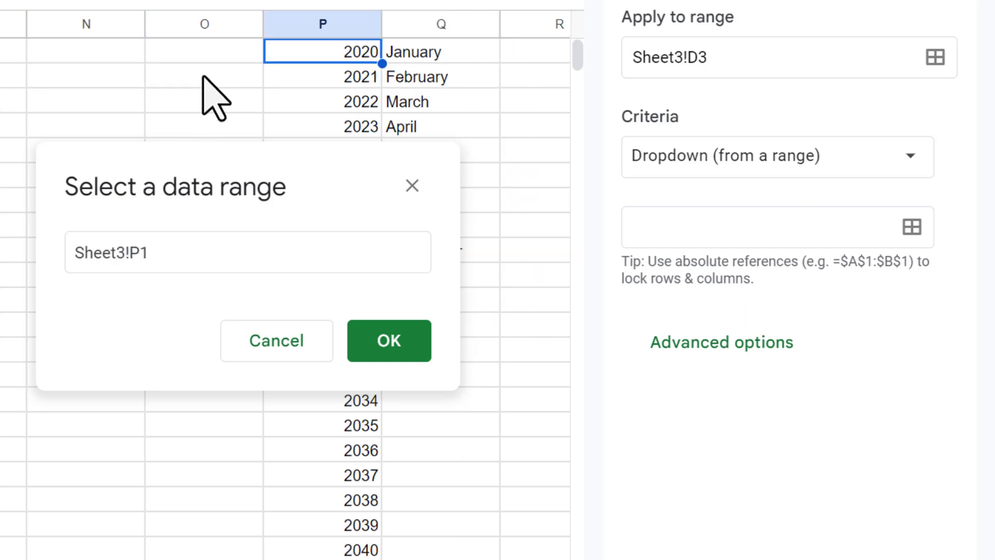
key(ctrl+shift+Down)
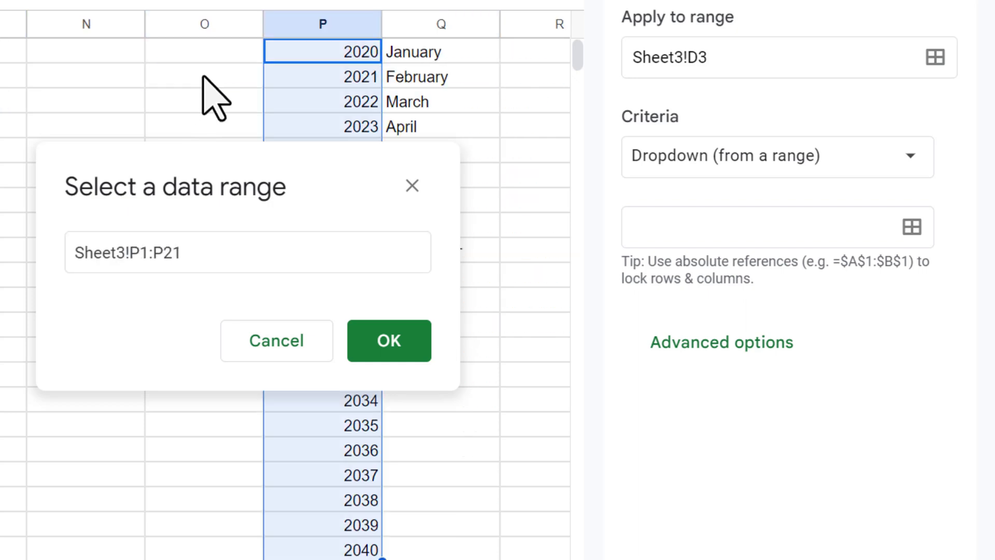
drag(280, 179, 0, 196)
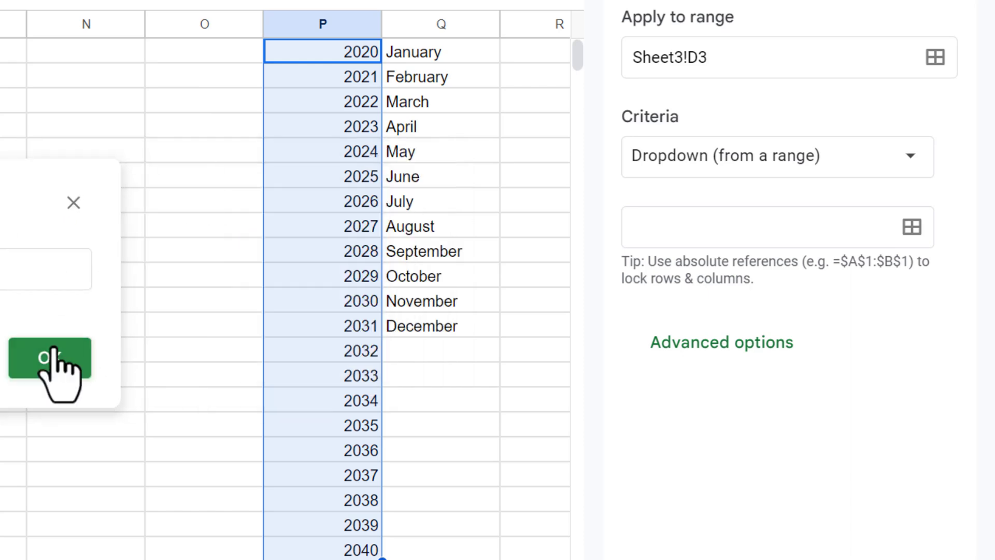
click(52, 359)
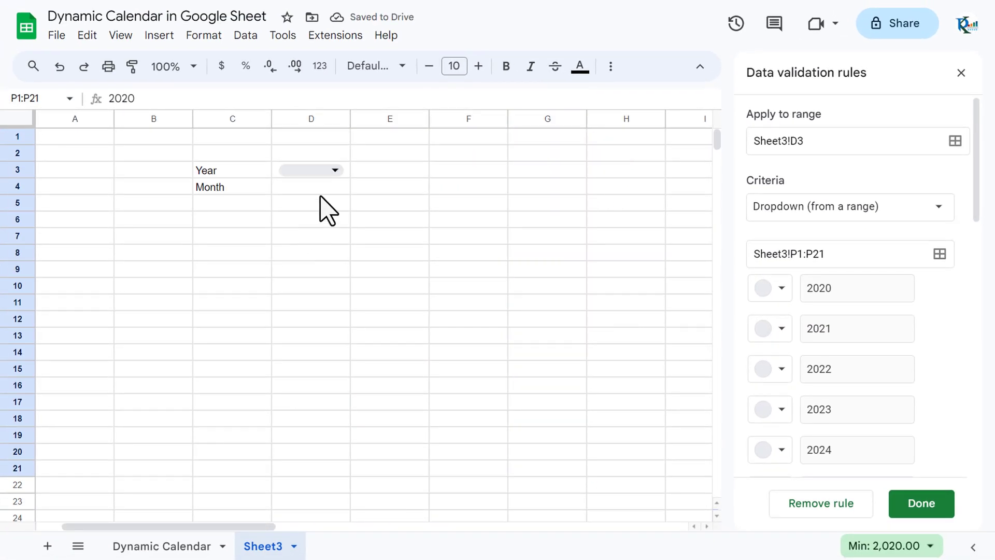
Step: Set the D3 year dropdown to 2024
click(335, 171)
click(299, 241)
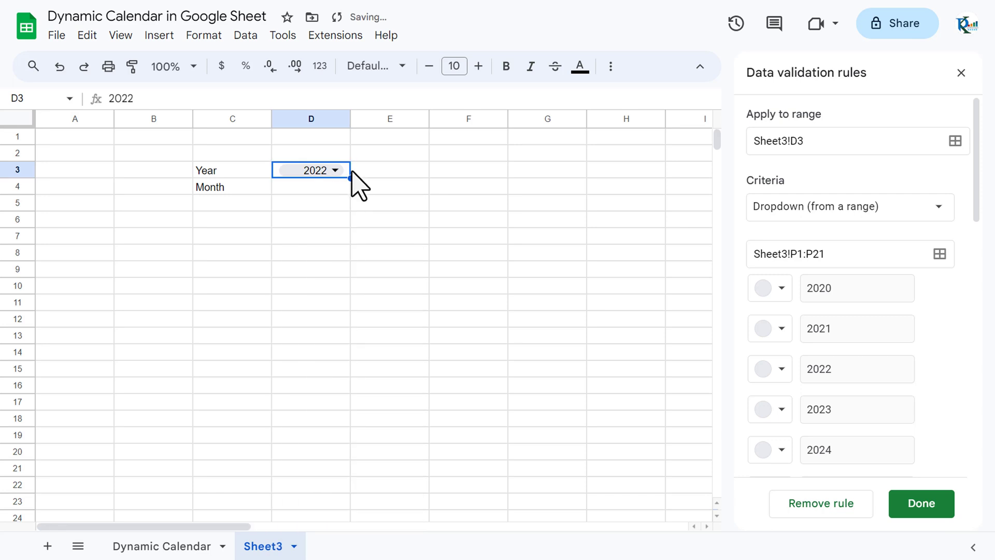
click(337, 171)
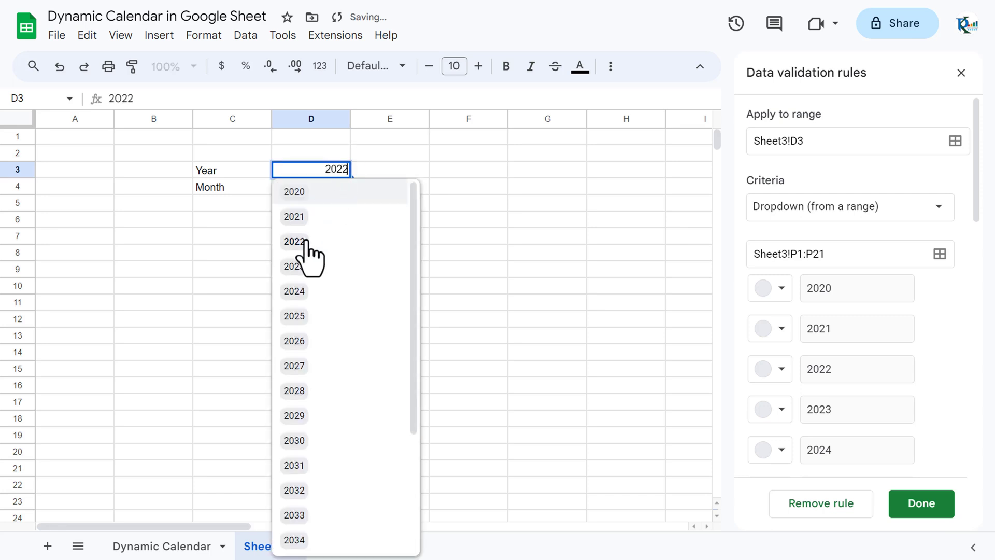
click(303, 291)
click(276, 189)
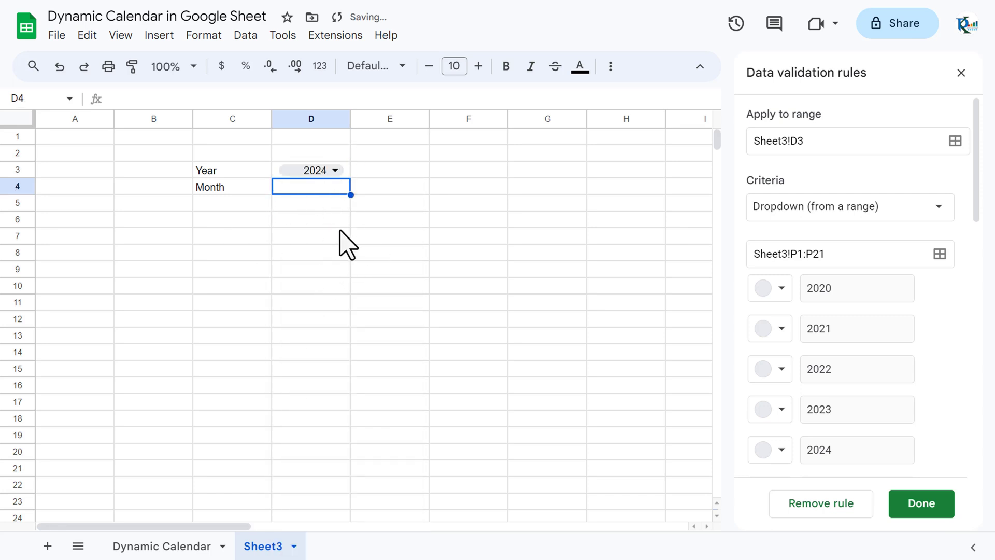
Step: Give D4 a 'Dropdown (from a range)' sourced from the month list Q1:Q12
right_click(314, 188)
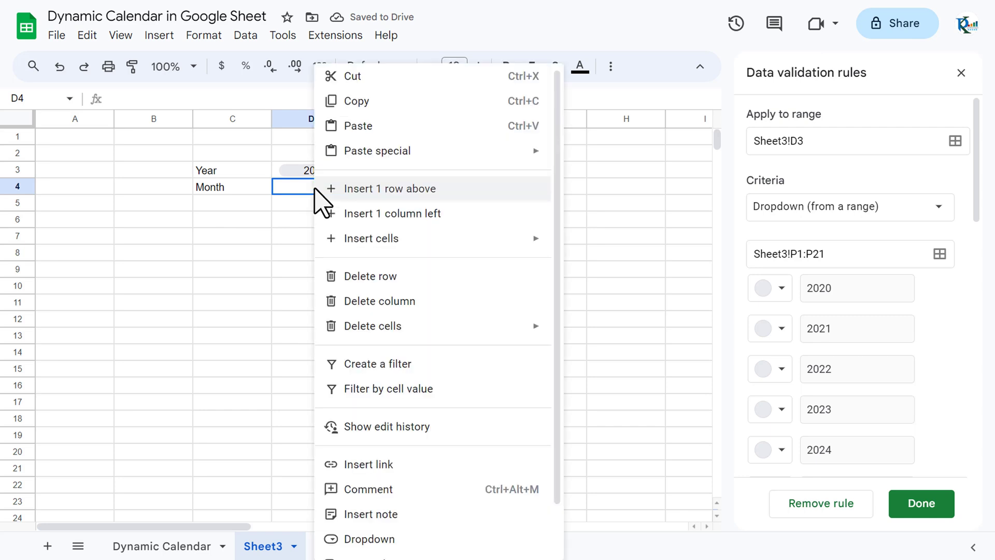
click(433, 478)
click(835, 210)
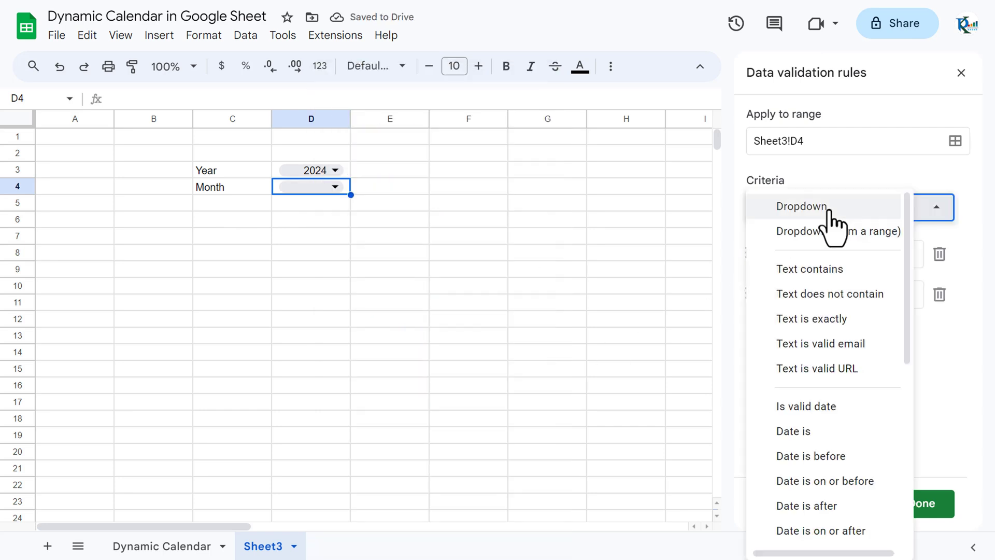
click(873, 234)
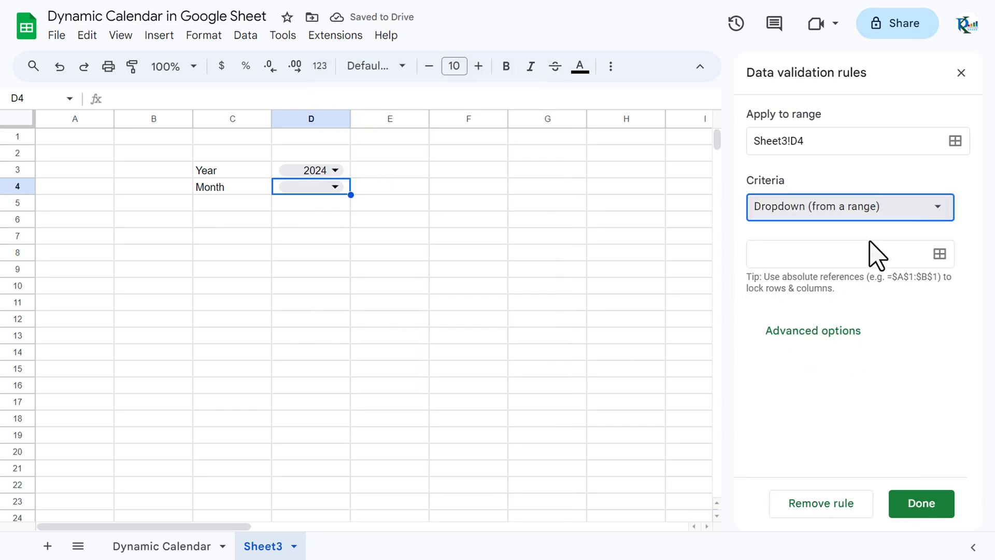
click(940, 254)
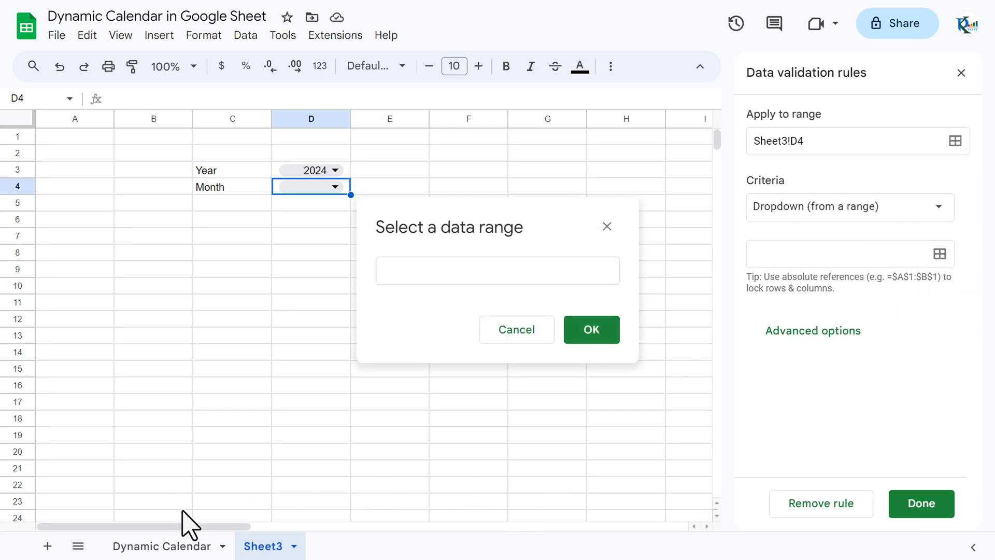
click(479, 271)
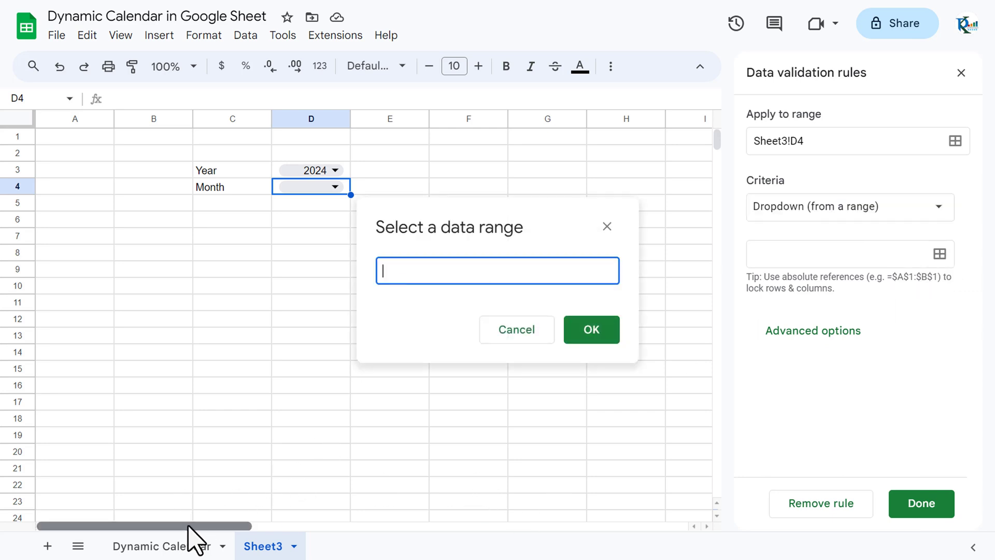
drag(189, 527, 419, 231)
drag(556, 139, 561, 322)
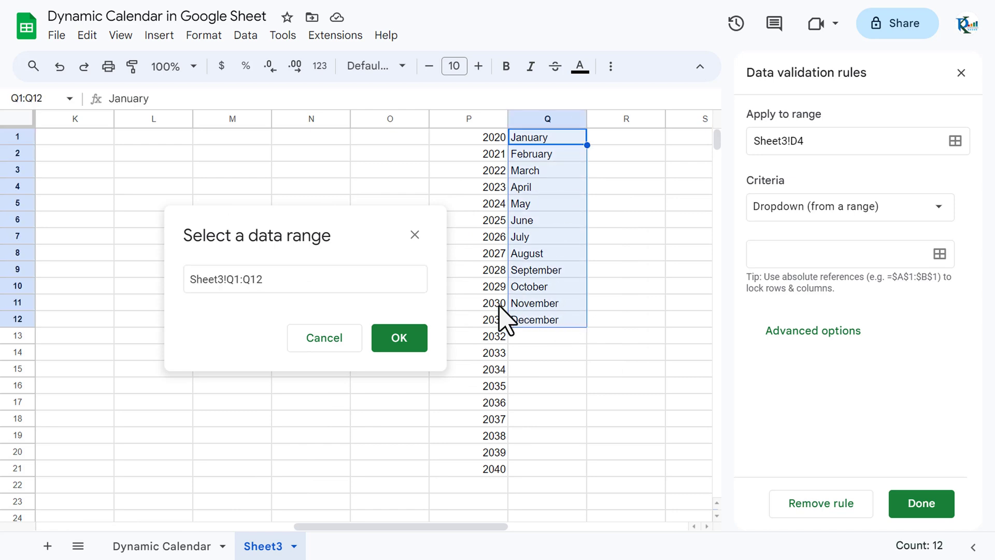
click(415, 338)
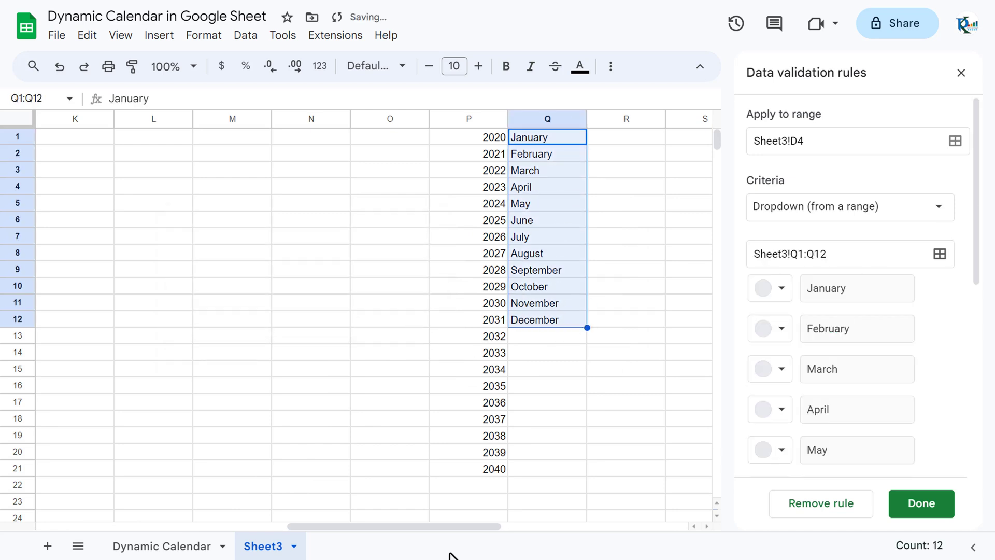
drag(415, 529, 167, 533)
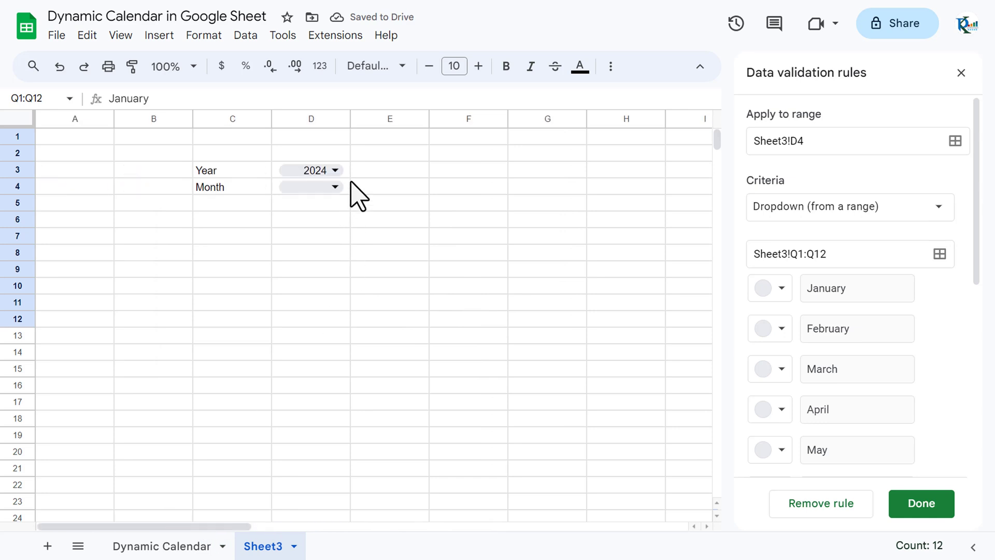
Step: Set D4 to January and close the Data validation panel
click(334, 186)
click(313, 212)
click(481, 192)
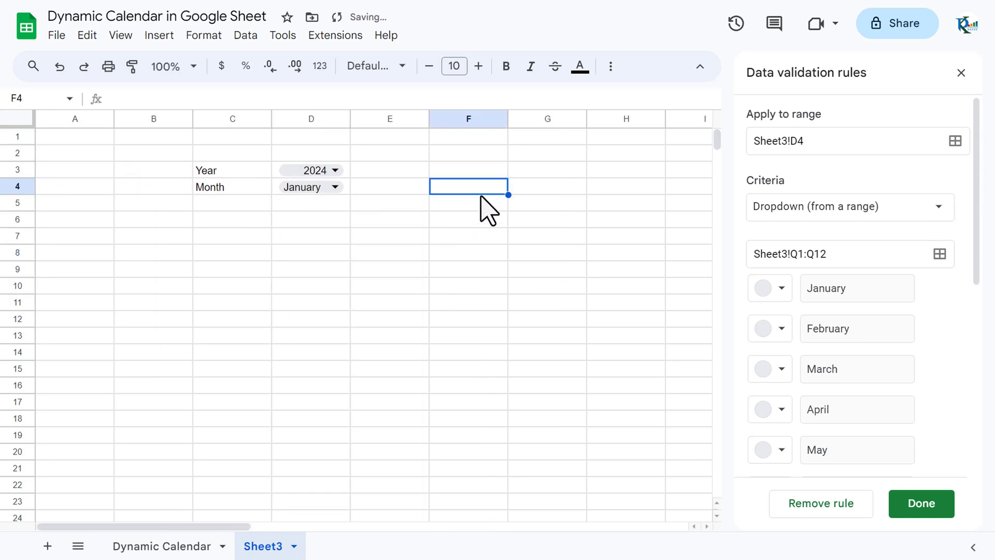
click(234, 221)
click(324, 208)
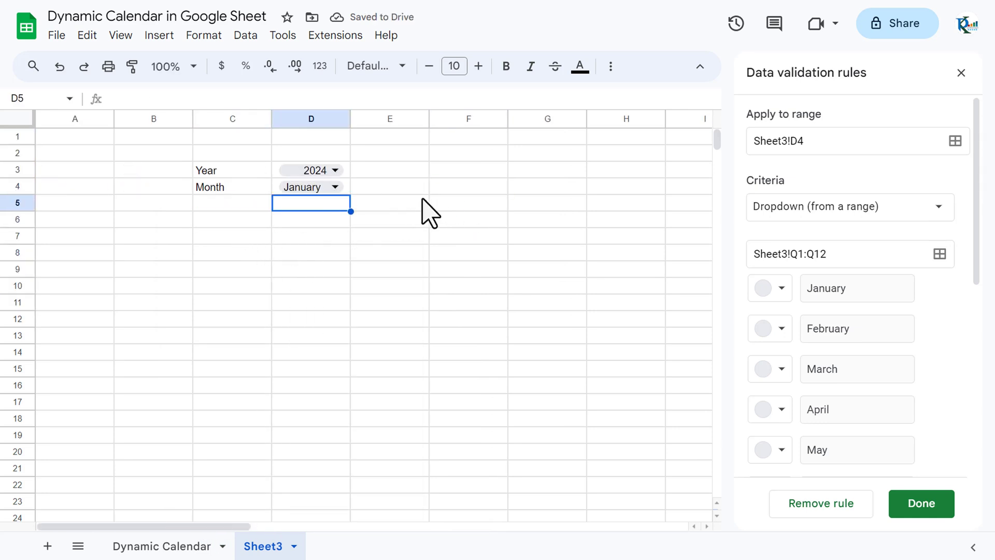
click(960, 74)
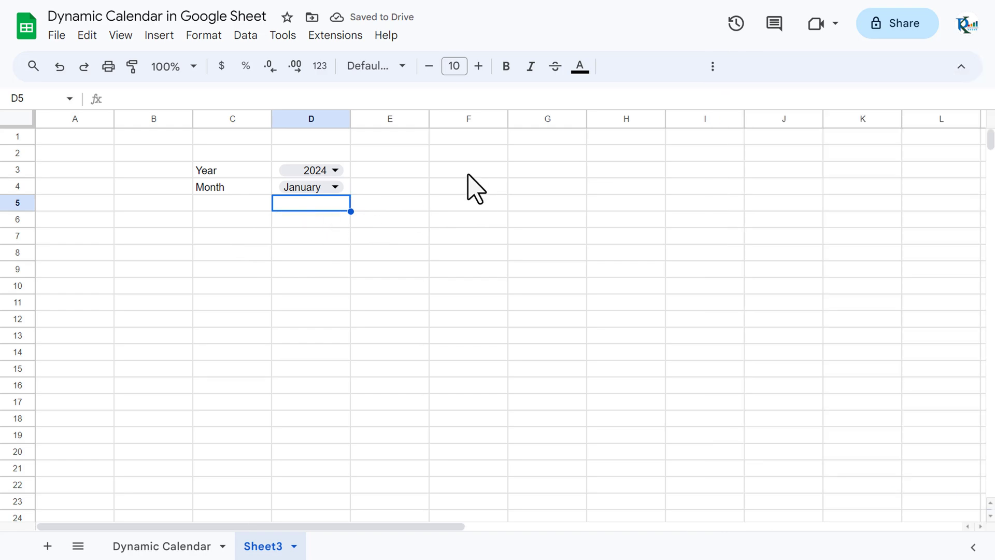
click(314, 222)
Step: Enter =DATEVALUE("1-"&D4&D3) in D5 and format it as a date
click(312, 209)
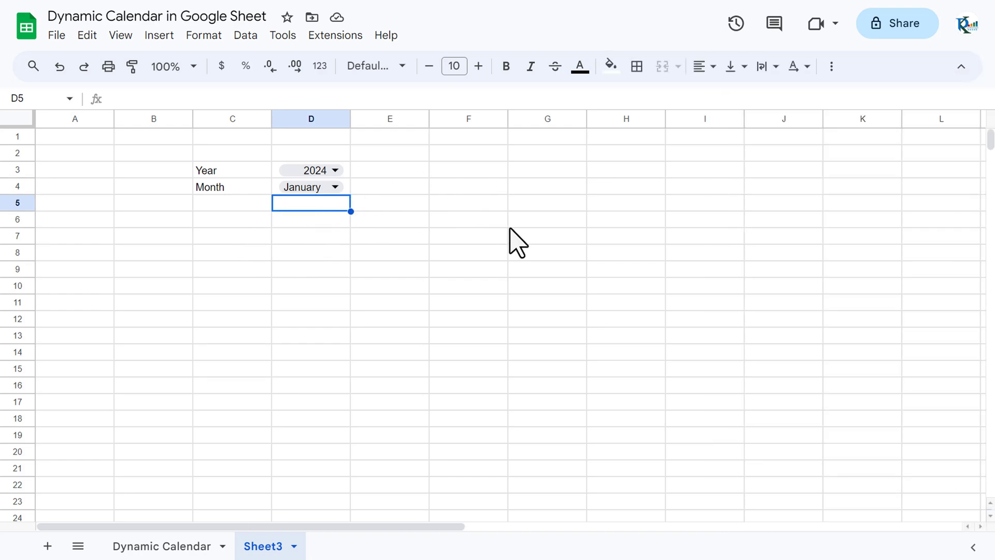
text(=d)
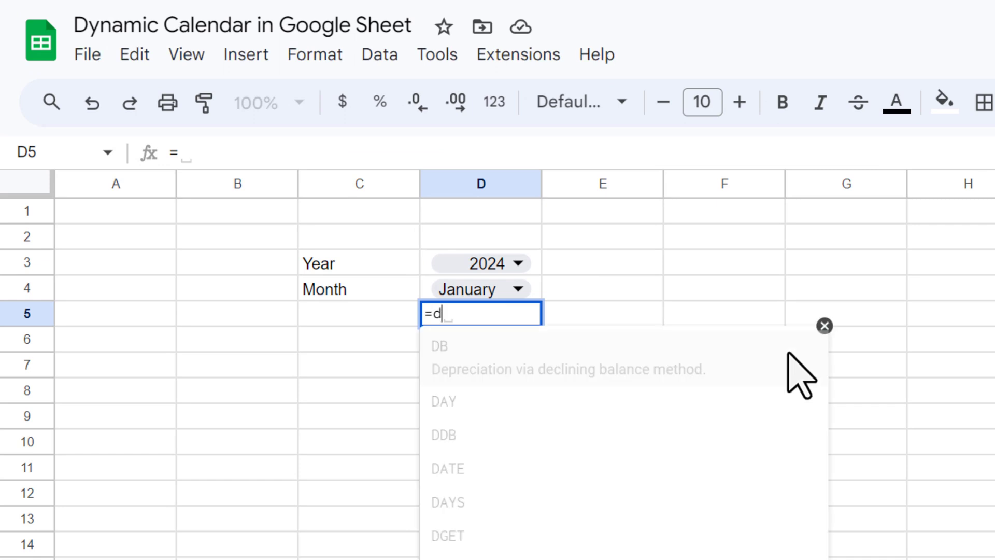
text(at)
key(Down)
key(Down)
key(Tab)
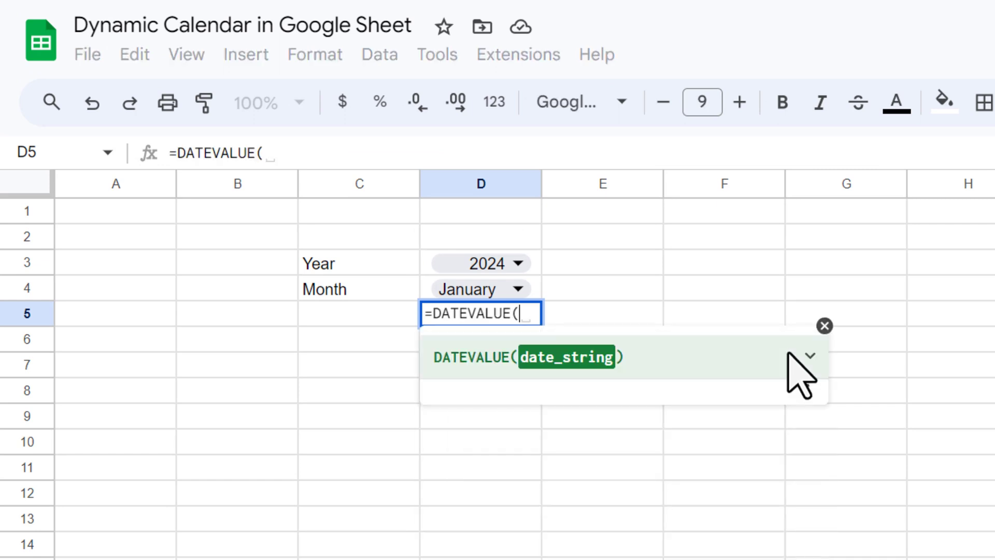
text(")
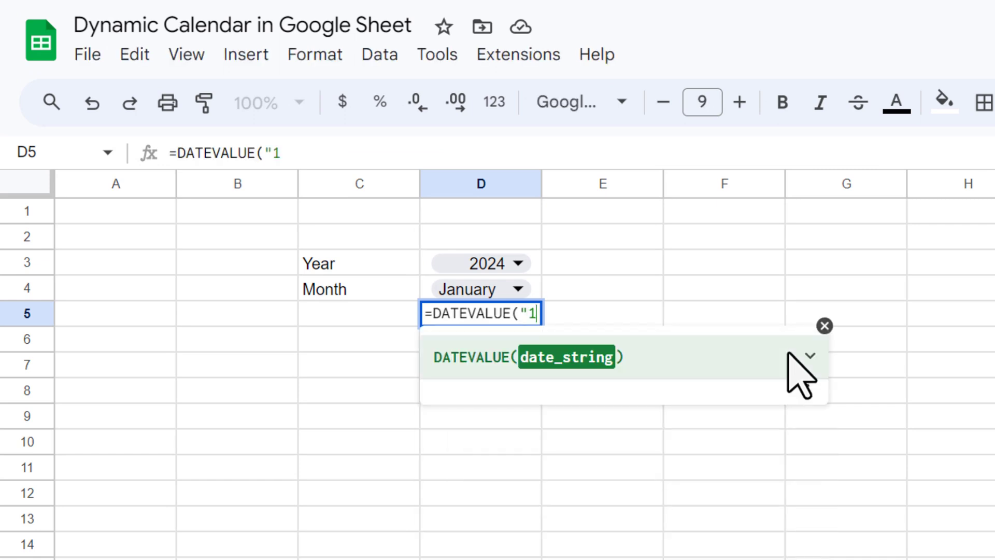
text(1-")
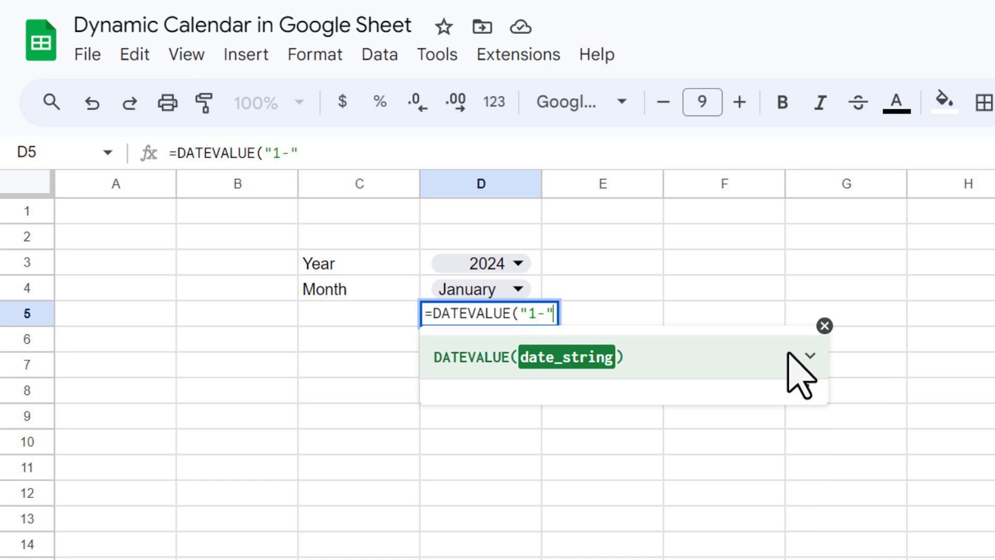
text(&)
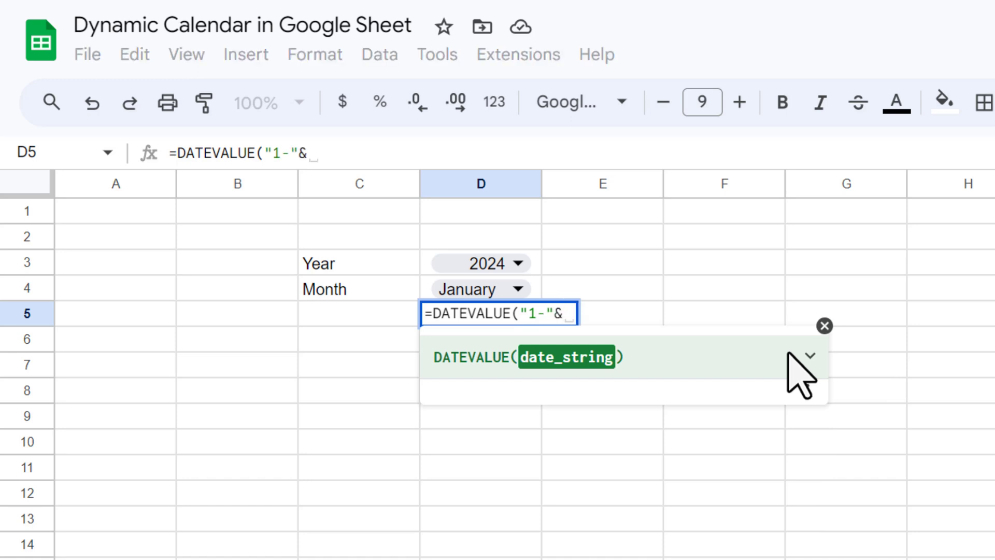
click(536, 286)
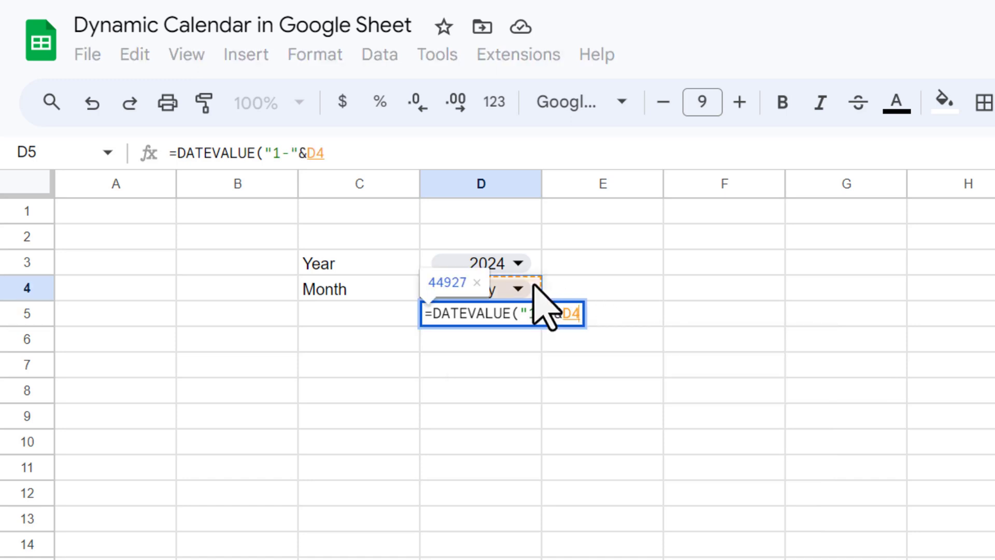
text(&)
click(538, 260)
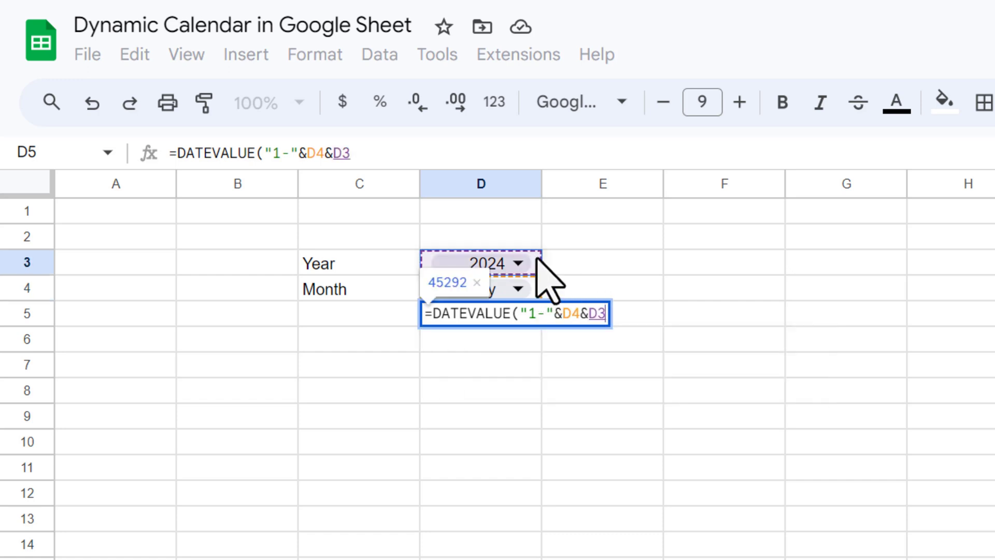
key(Return)
key(Up)
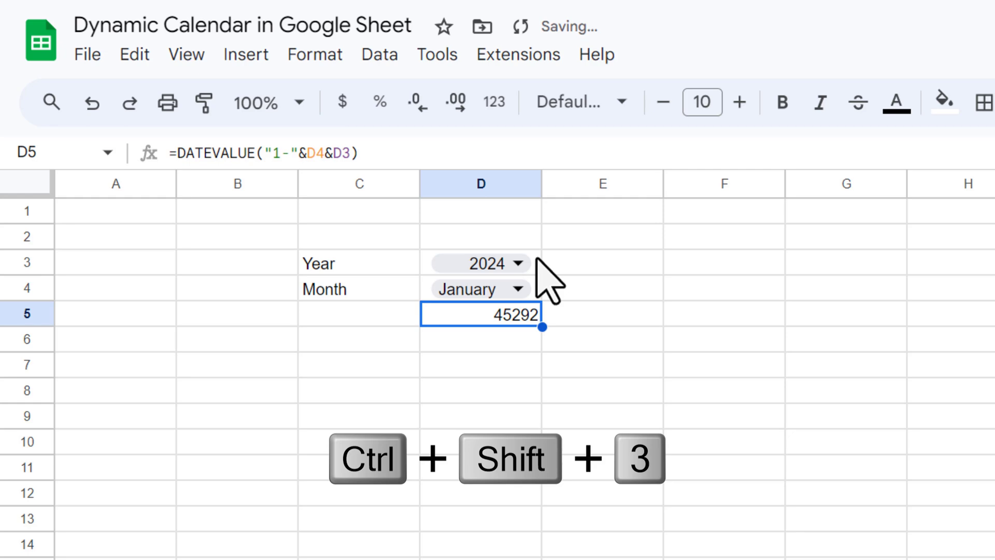
key(ctrl+shift+3)
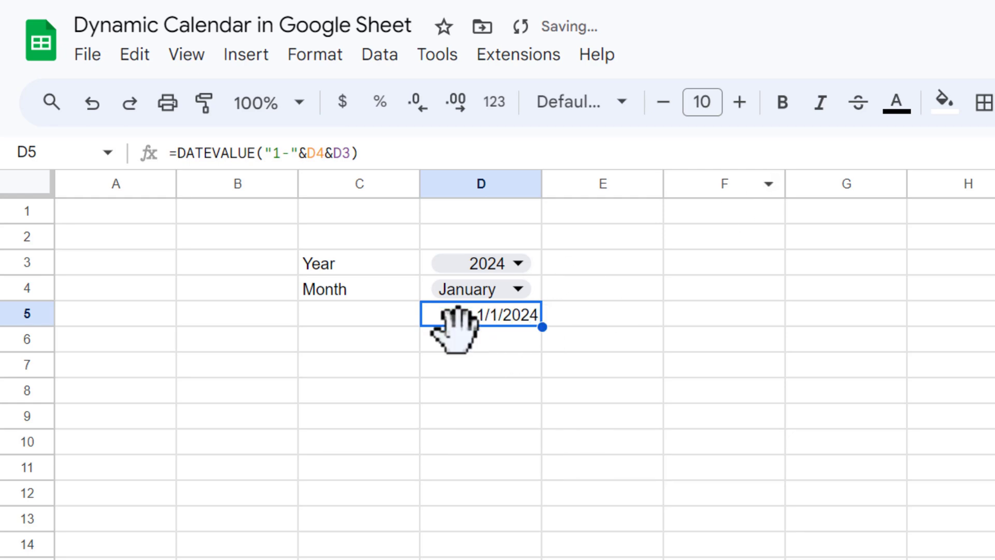
Step: Switch the Year dropdown to 2023 and check the D5 formula
click(517, 263)
click(463, 409)
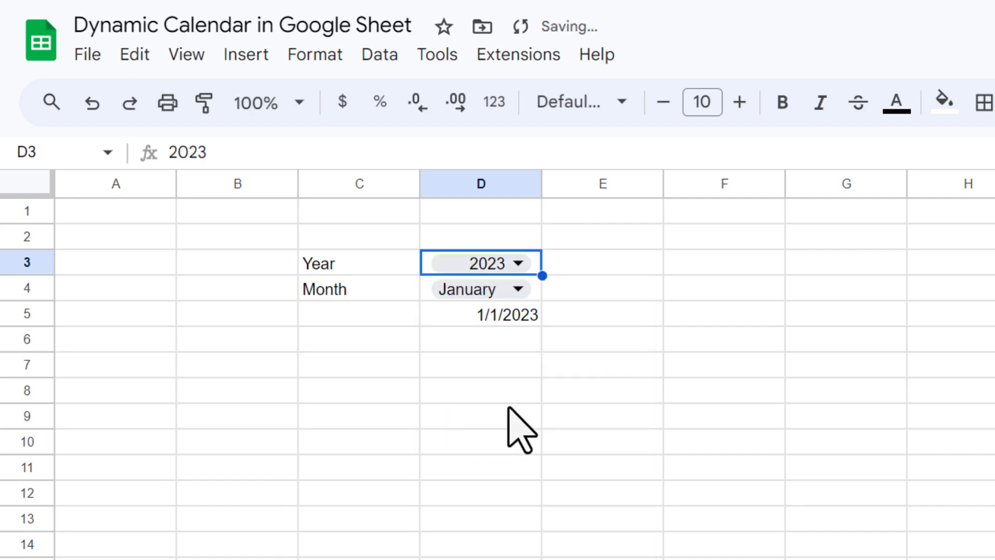
click(510, 412)
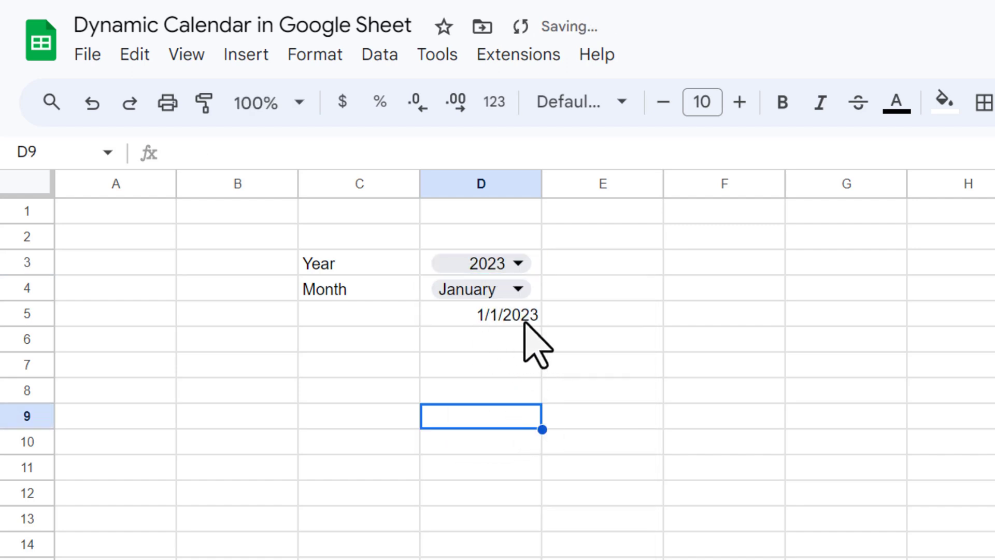
click(493, 318)
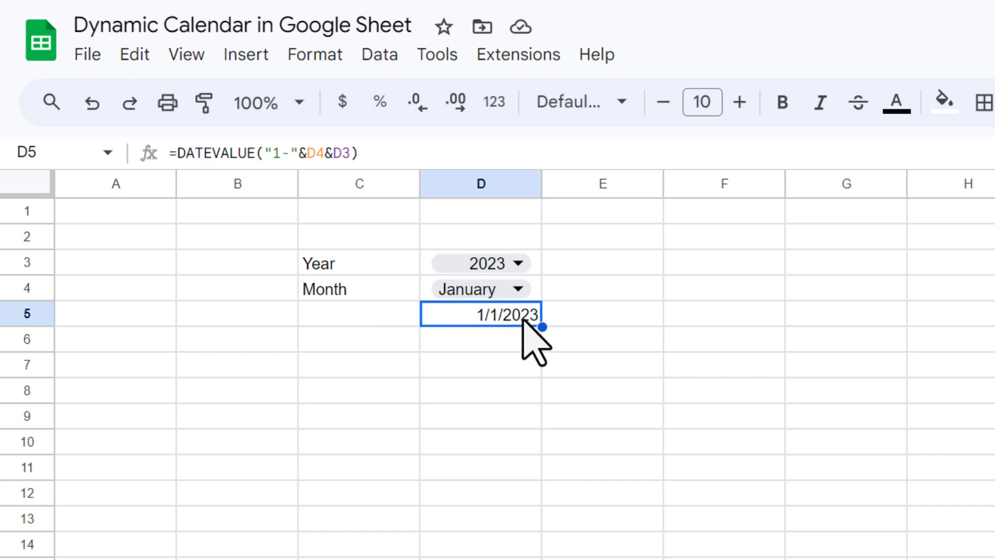
click(638, 322)
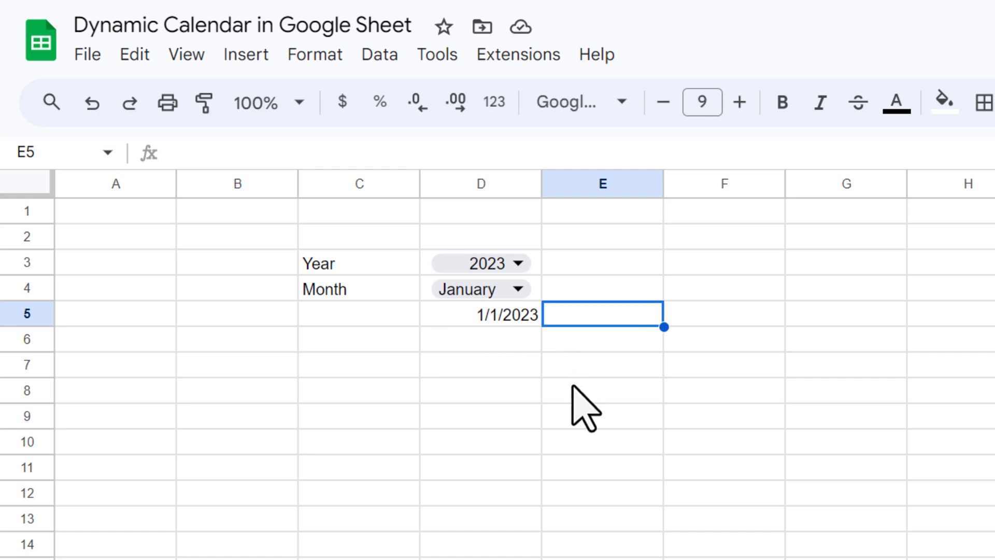
Step: Enter =TEXT(D5,"DDD") in E5 and test it by switching the month to February
text(=te)
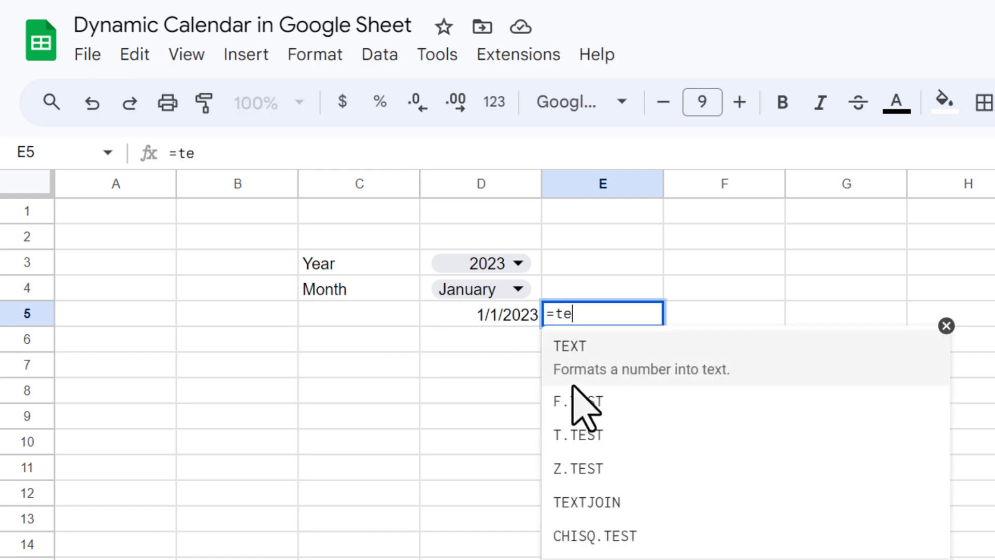
key(Tab)
key(Left)
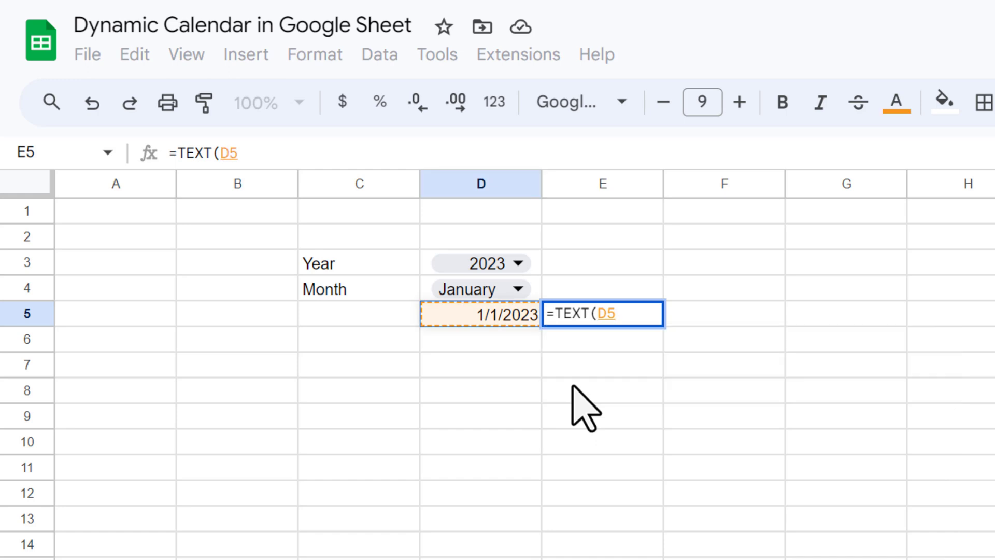
text(,")
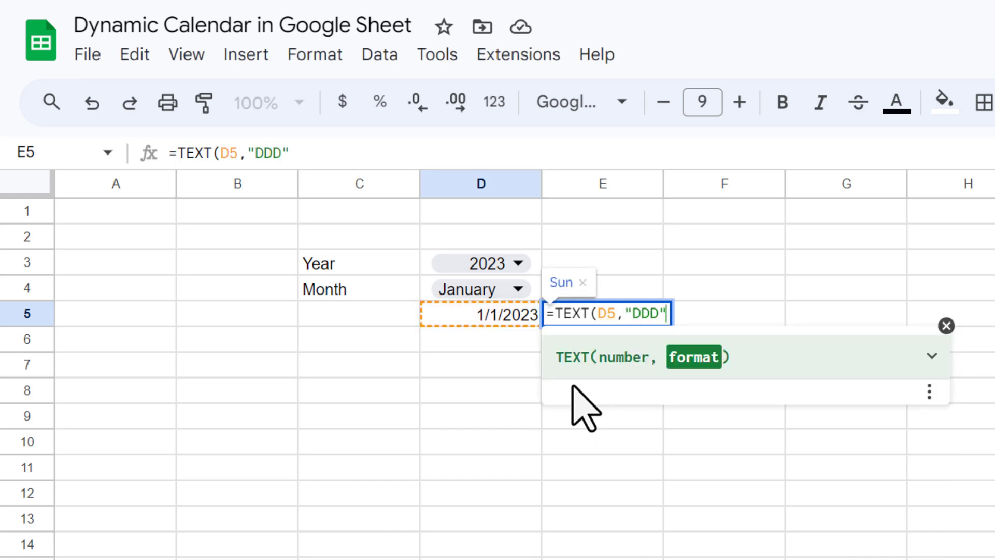
text(DDD")
key(Return)
key(Up)
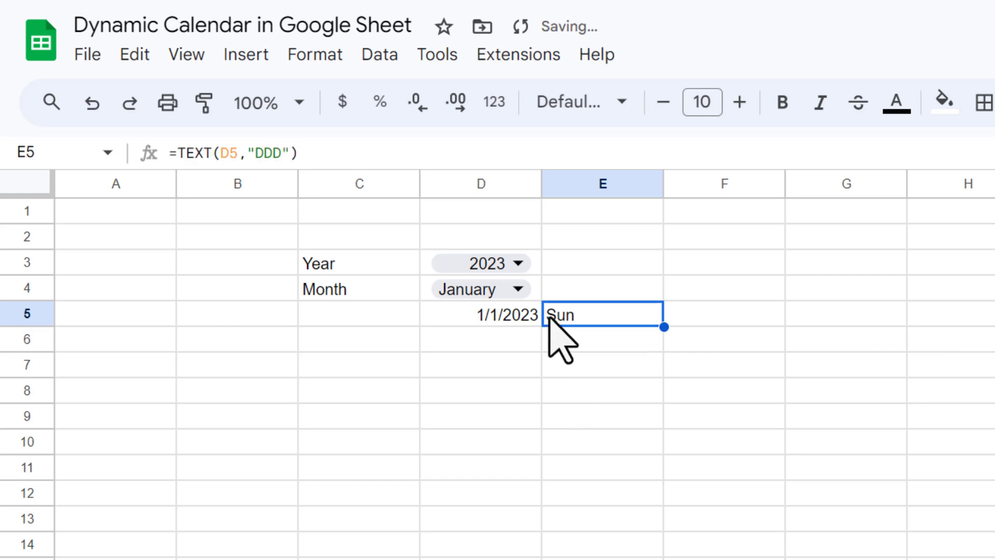
click(519, 289)
click(466, 361)
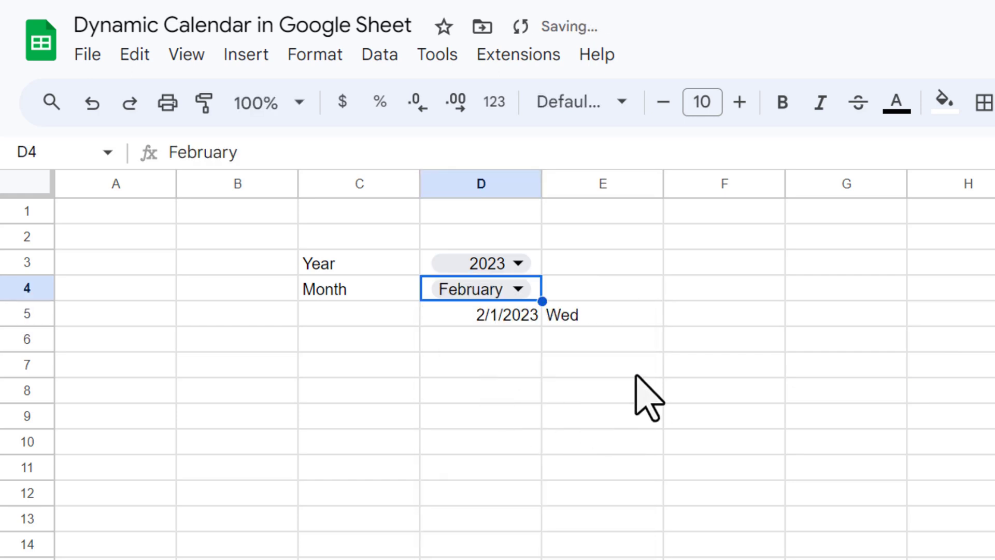
Step: Enter =WEEKDAY(D5) in F5
click(720, 318)
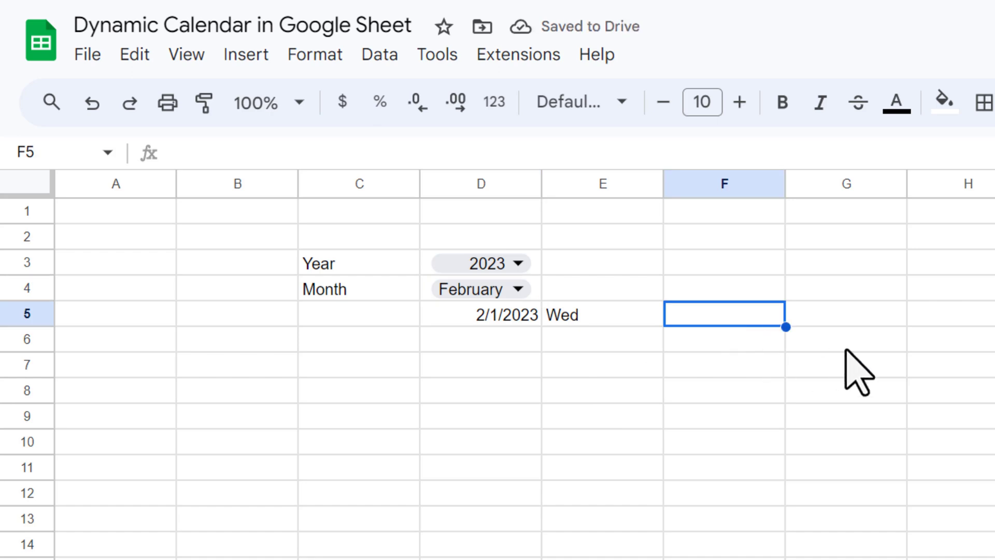
text(=we)
key(Tab)
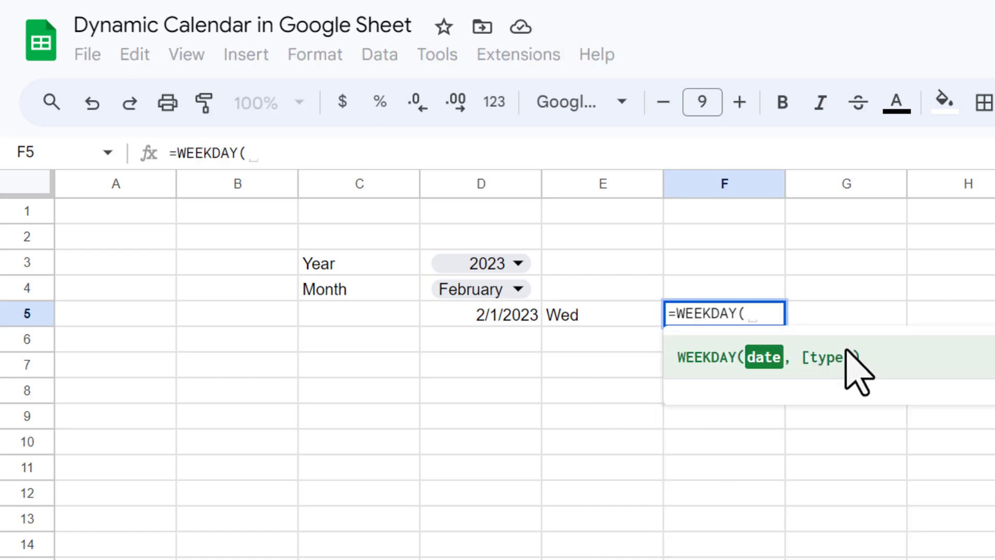
key(Left)
key(Left)
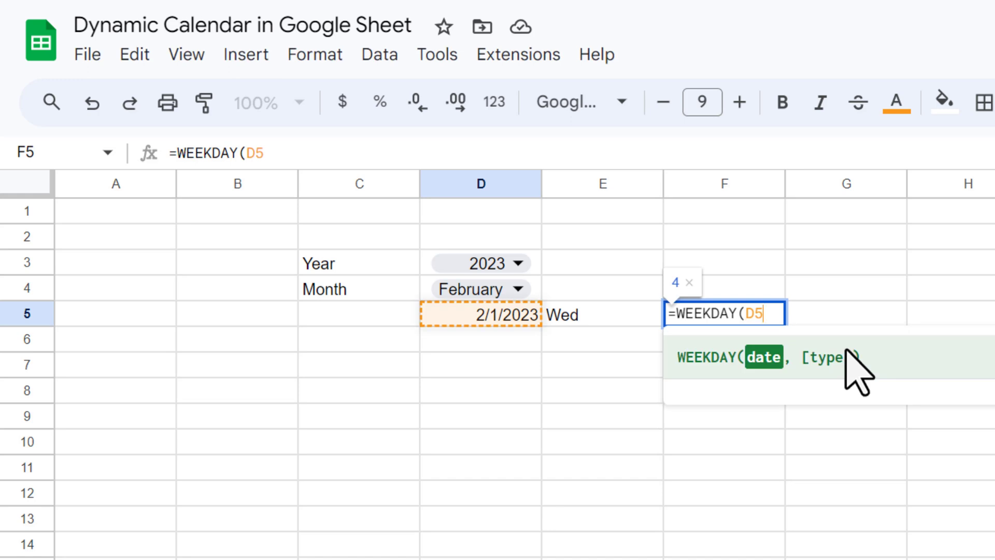
text())
key(Return)
Step: Set the month back to January and check the weekday results in row 5
click(575, 311)
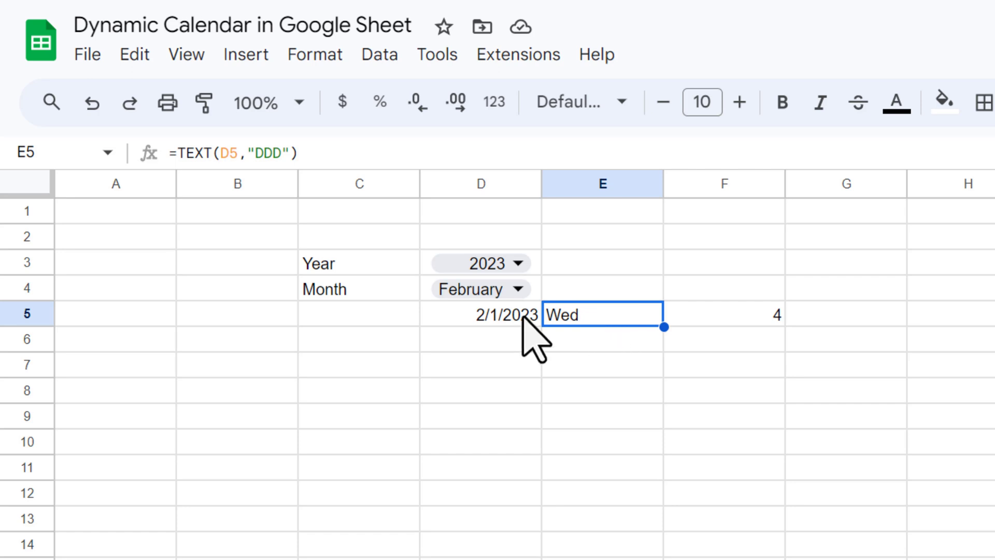
click(516, 289)
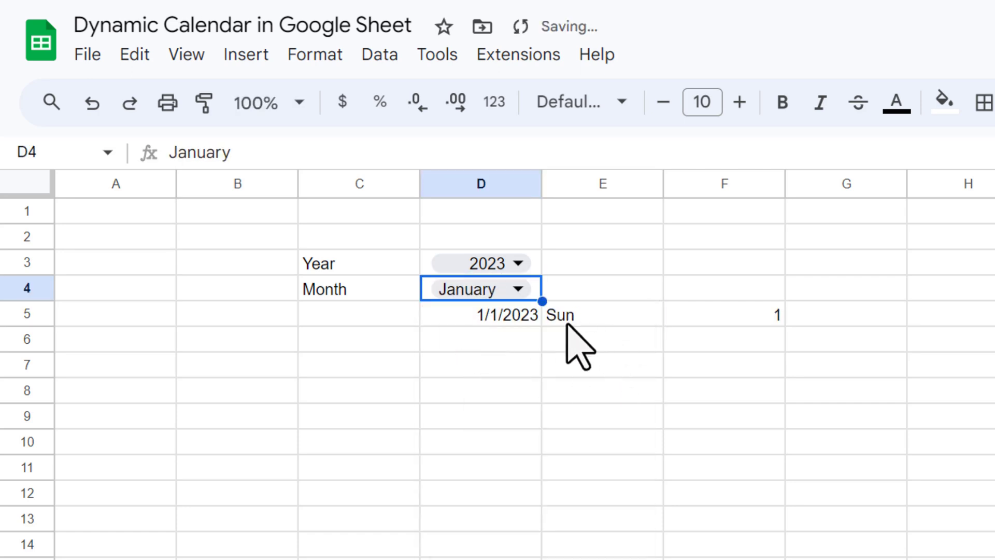
click(762, 318)
click(549, 321)
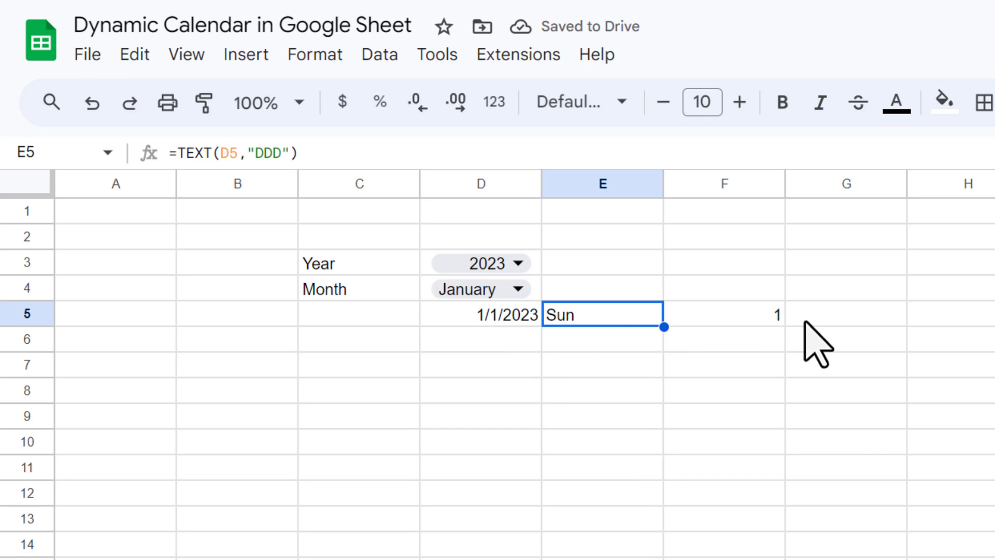
click(228, 369)
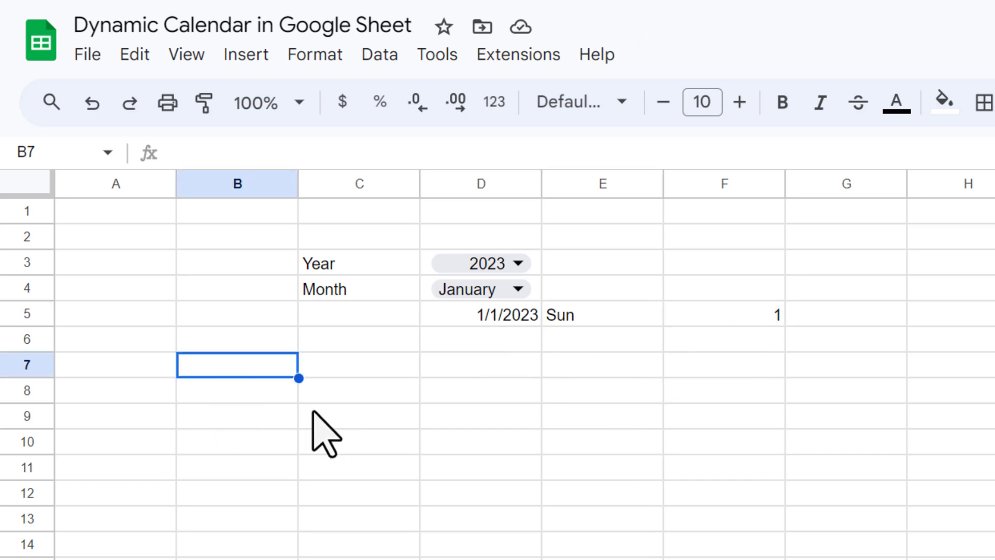
Step: Enter Sun in B7 and fill the day names Sun–Sat across B7:H7
text(Sun)
key(Return)
key(Up)
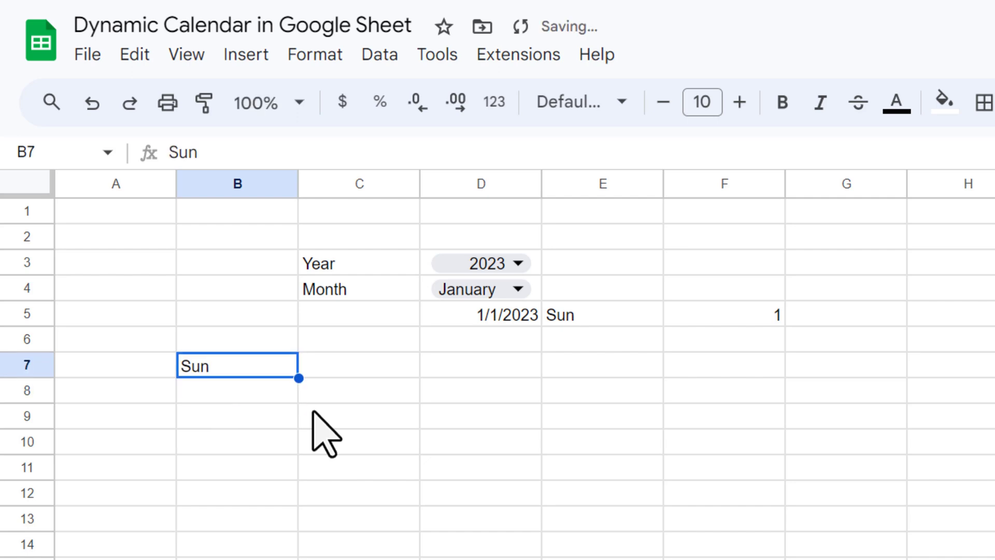
drag(299, 379, 969, 376)
click(210, 366)
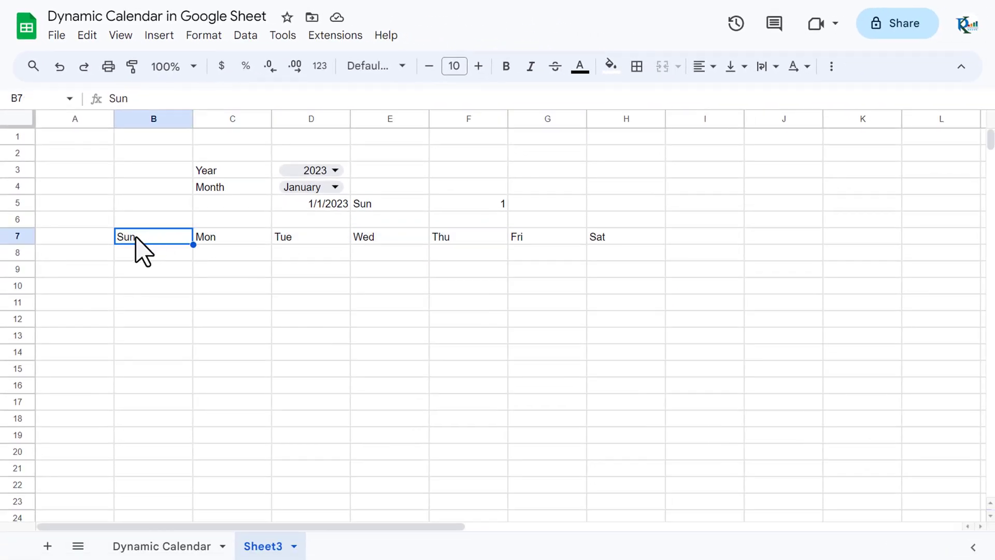
Step: Make rows 7–13 taller and columns B–H narrower for the calendar grid
drag(151, 259, 151, 348)
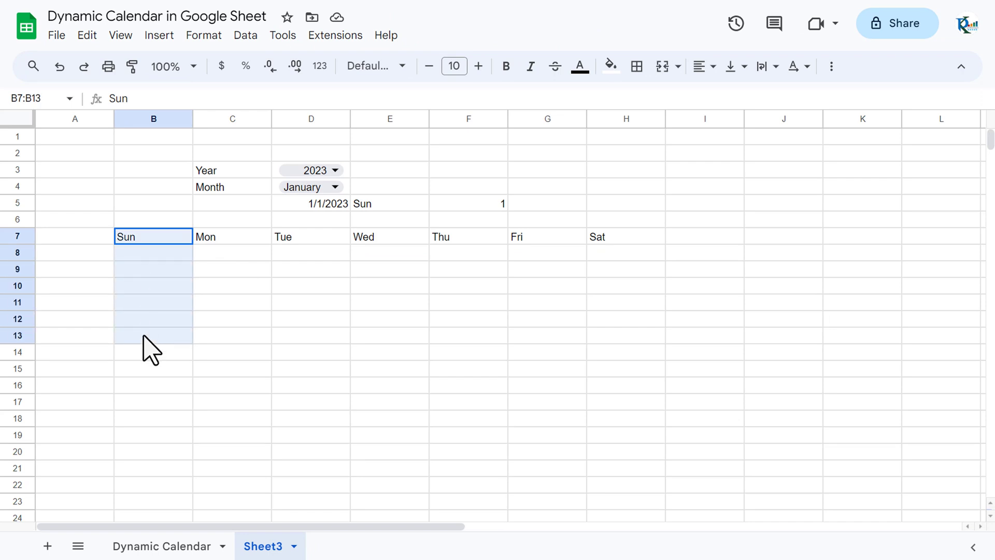
drag(145, 337, 627, 338)
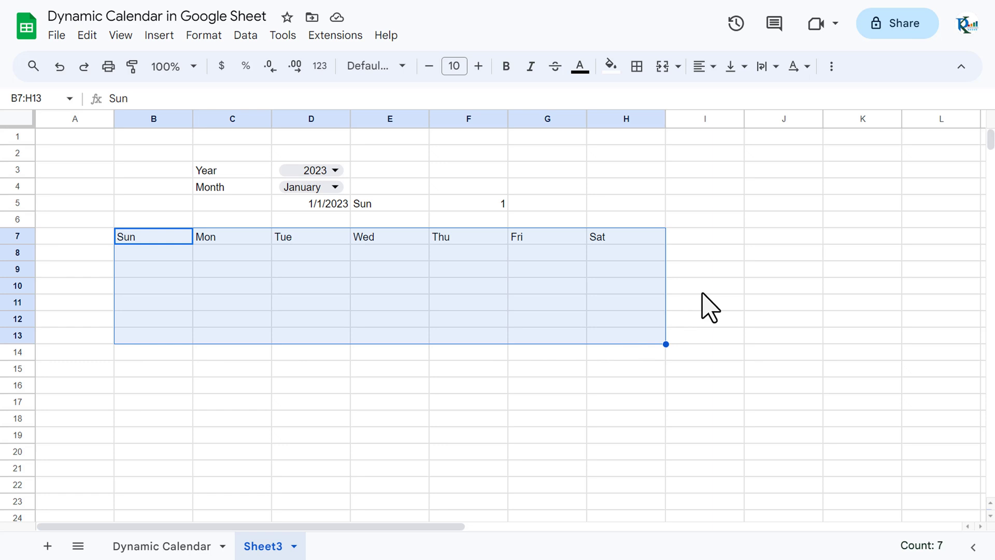
key(shift+space)
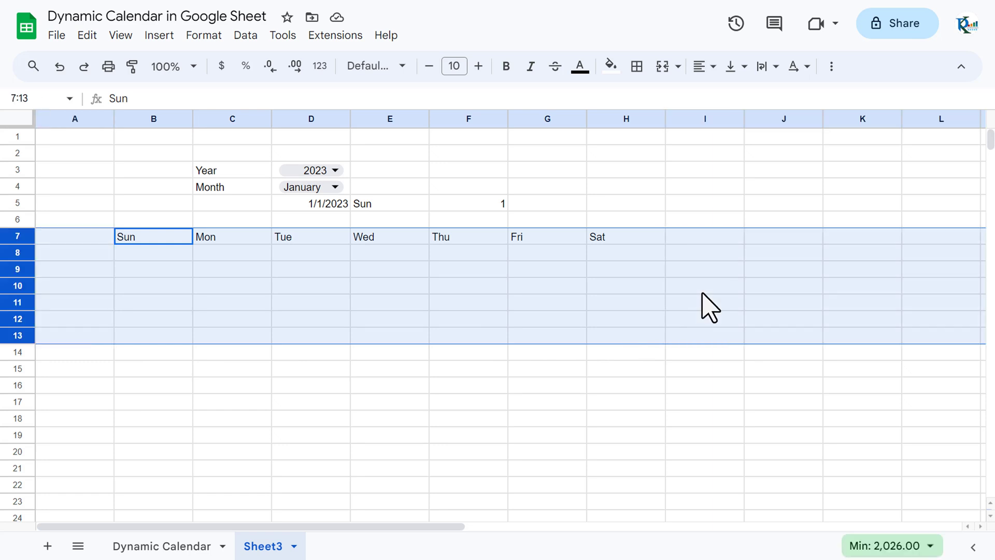
drag(19, 349, 19, 359)
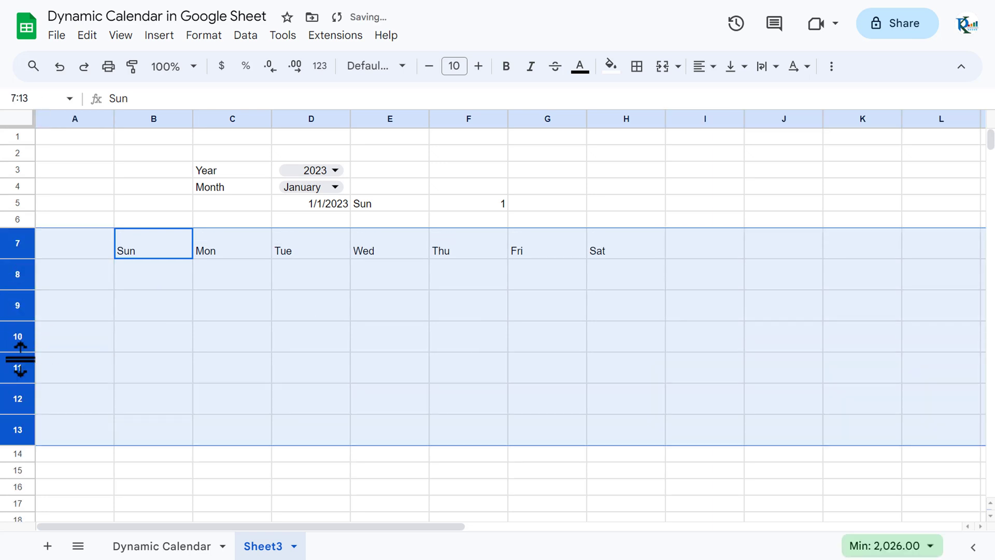
drag(152, 244, 620, 428)
key(ctrl+space)
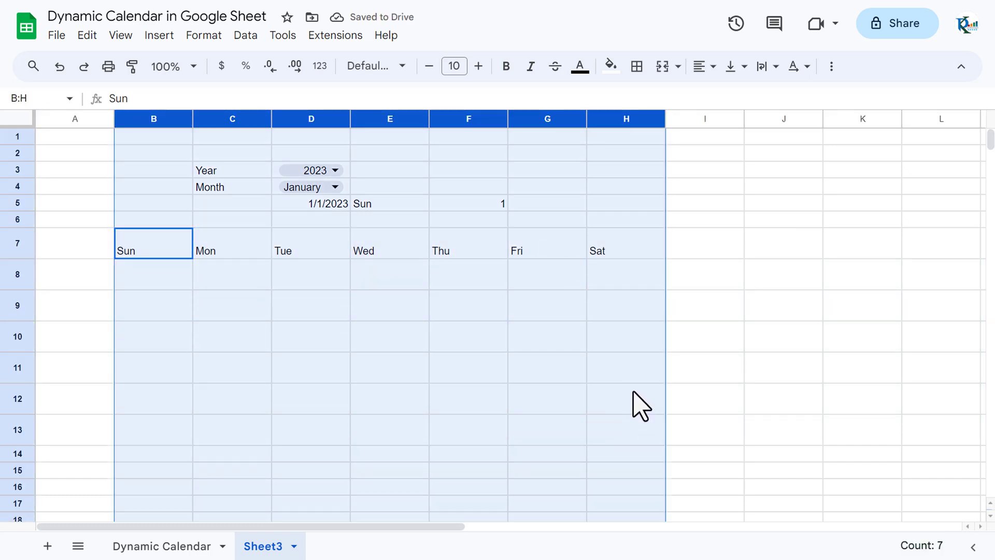
drag(667, 117, 624, 129)
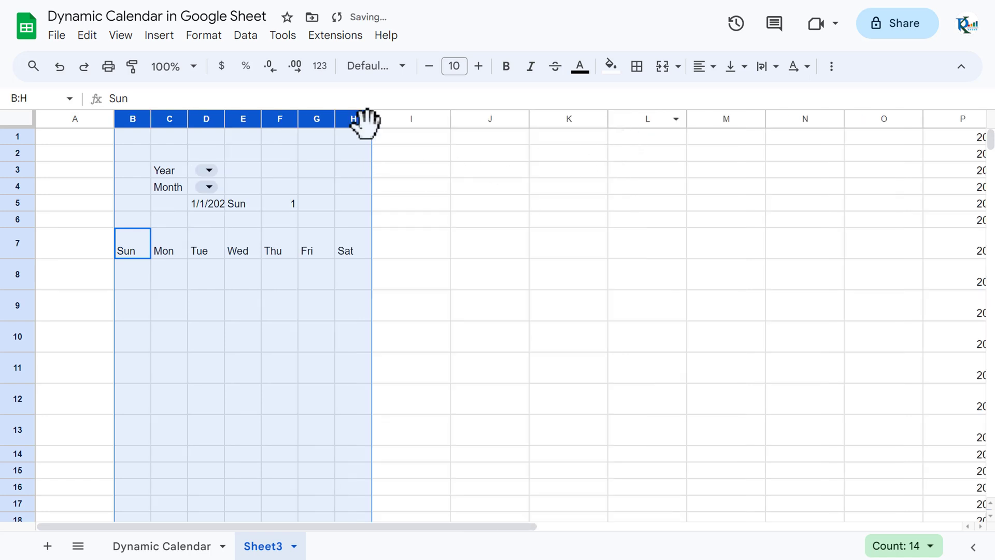
click(406, 241)
Step: Select B7:H13 and choose light blue as the border colour
drag(131, 245, 352, 438)
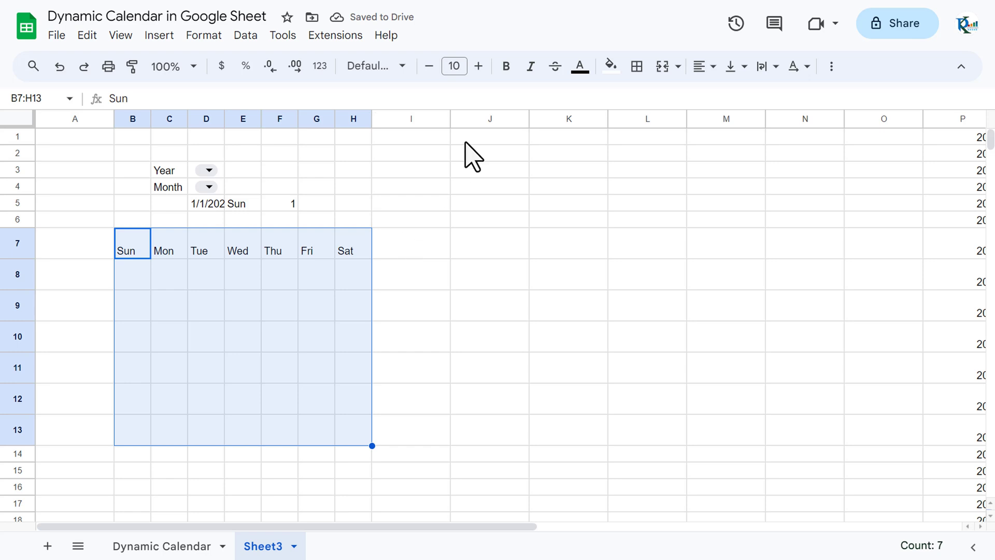
click(638, 67)
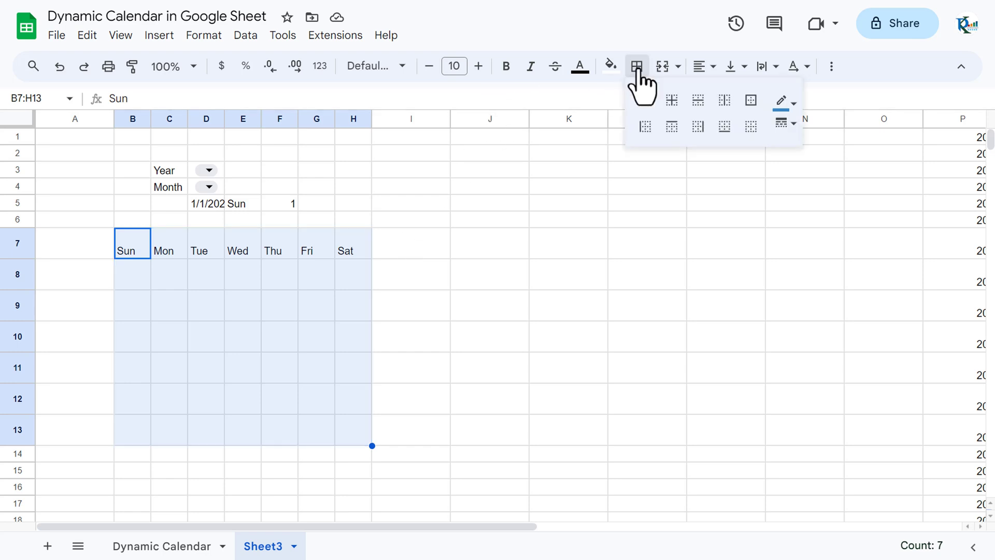
click(779, 109)
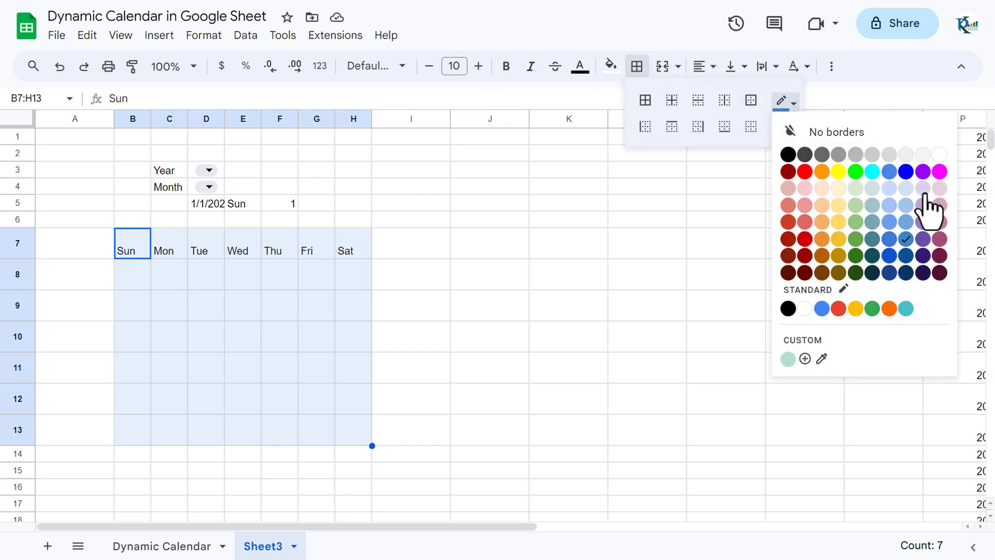
click(906, 206)
Step: Give B7:H13 light blue all-cell borders and centre the day names horizontally and vertically
click(645, 101)
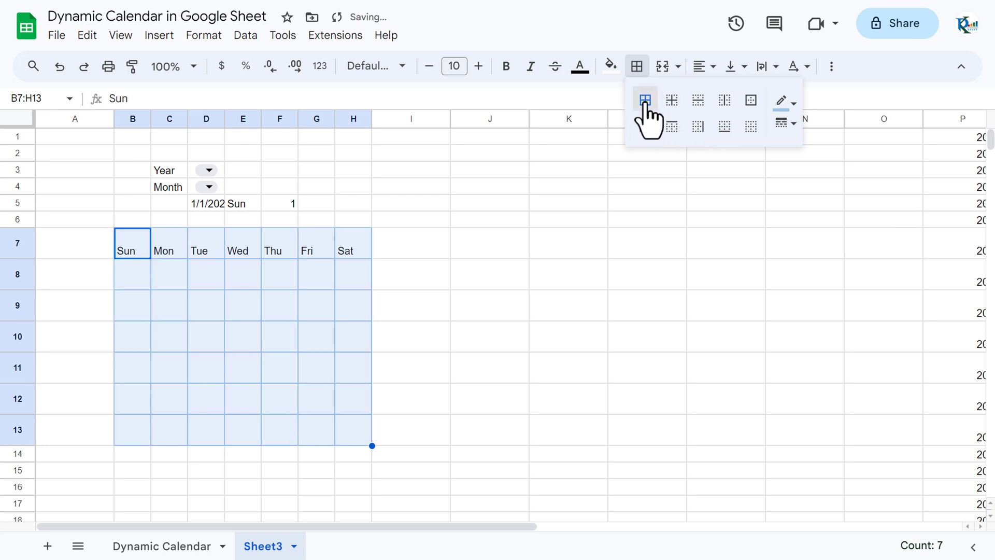
click(705, 67)
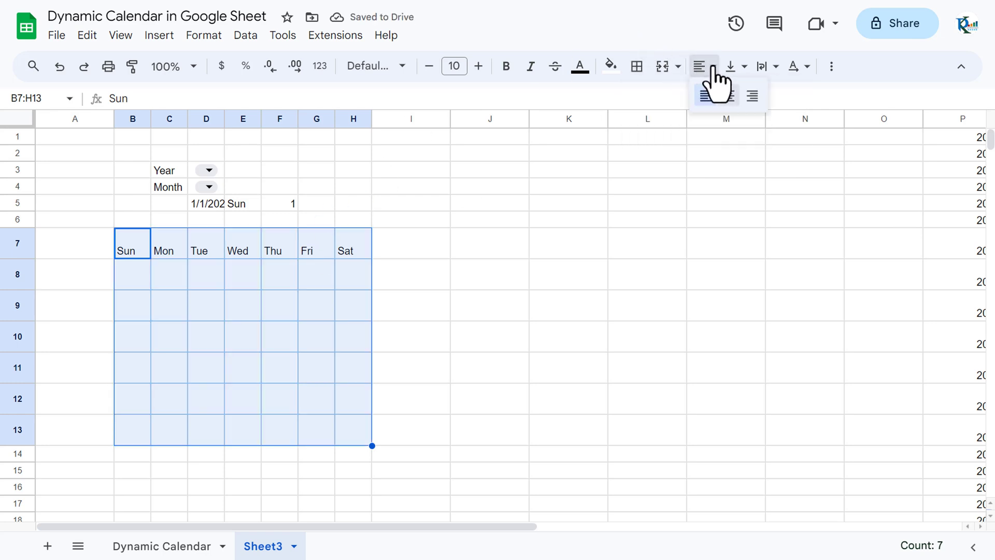
click(729, 96)
click(733, 67)
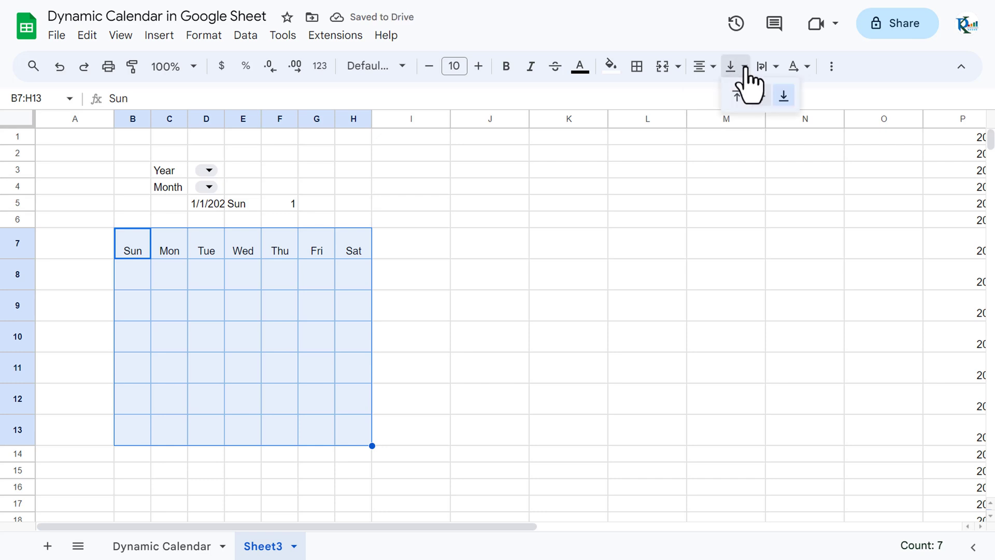
click(760, 96)
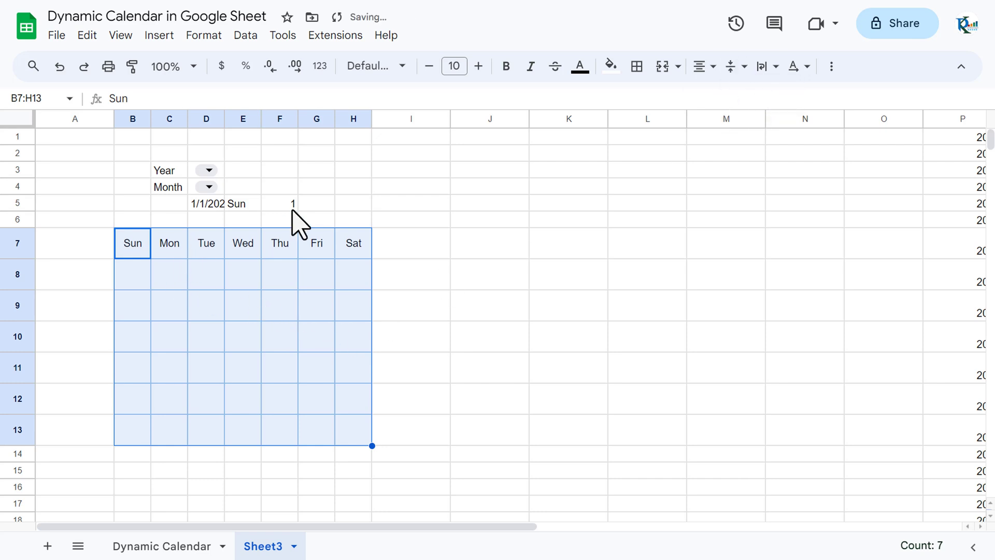
Step: Set the calendar grid's font to Lobster at size 15
click(402, 69)
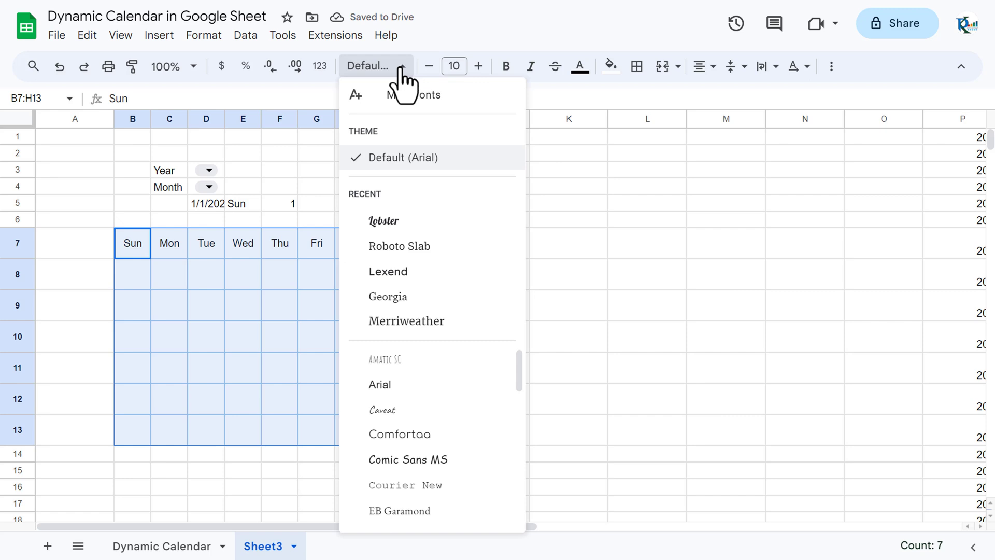
drag(527, 377, 518, 428)
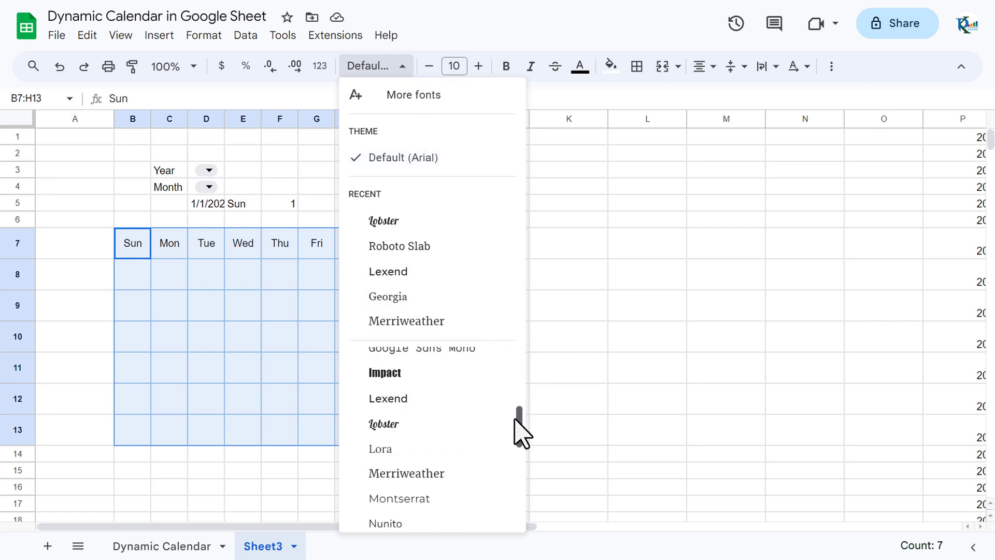
click(398, 424)
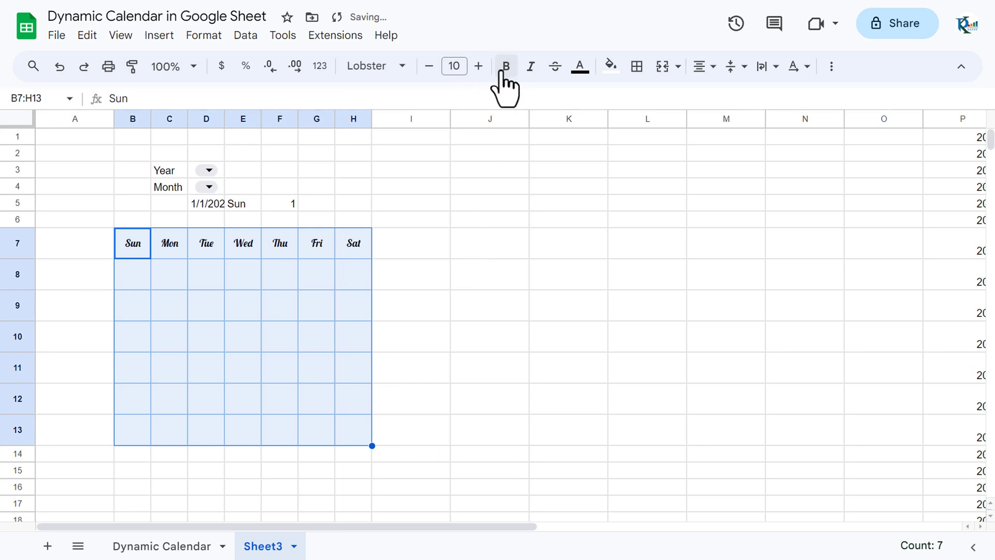
click(479, 66)
click(478, 66)
click(478, 66)
click(478, 66)
click(478, 66)
click(145, 281)
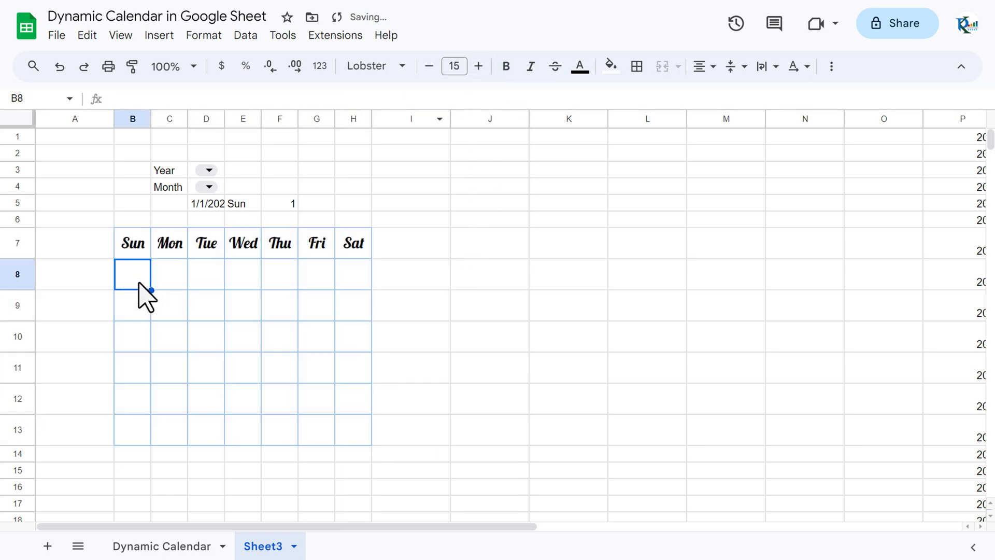
Step: Turn off the sheet gridlines so only the calendar's light blue borders remain
drag(131, 277, 355, 431)
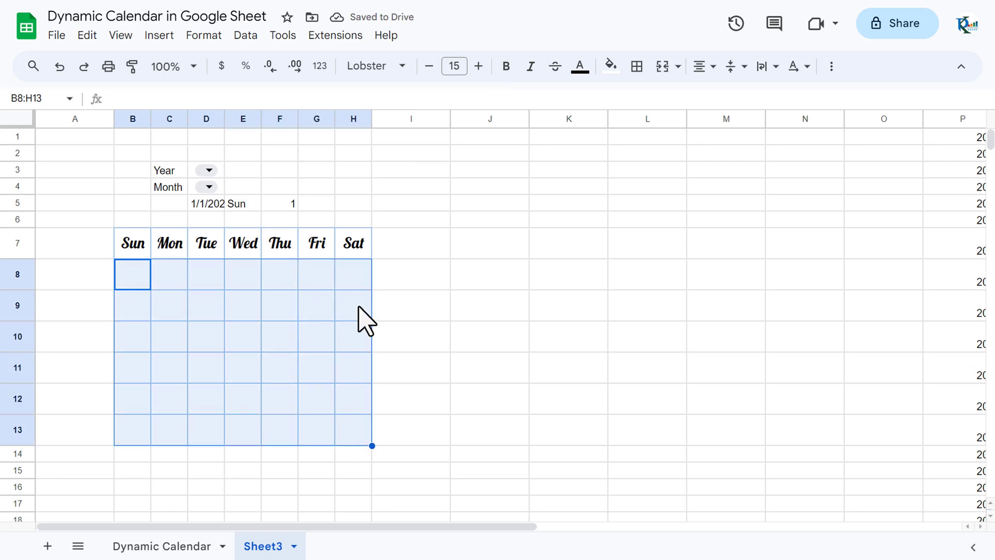
click(124, 35)
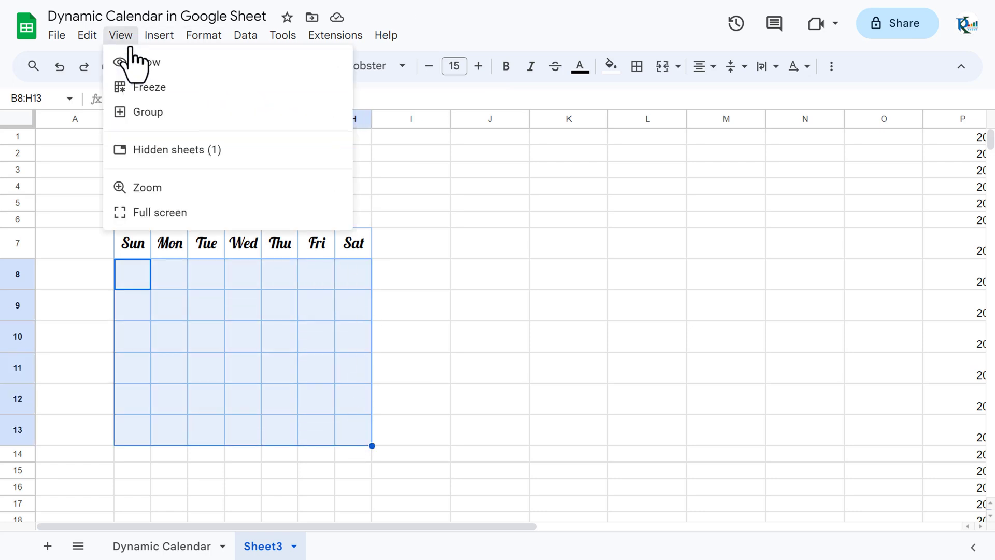
mouse_move(152, 63)
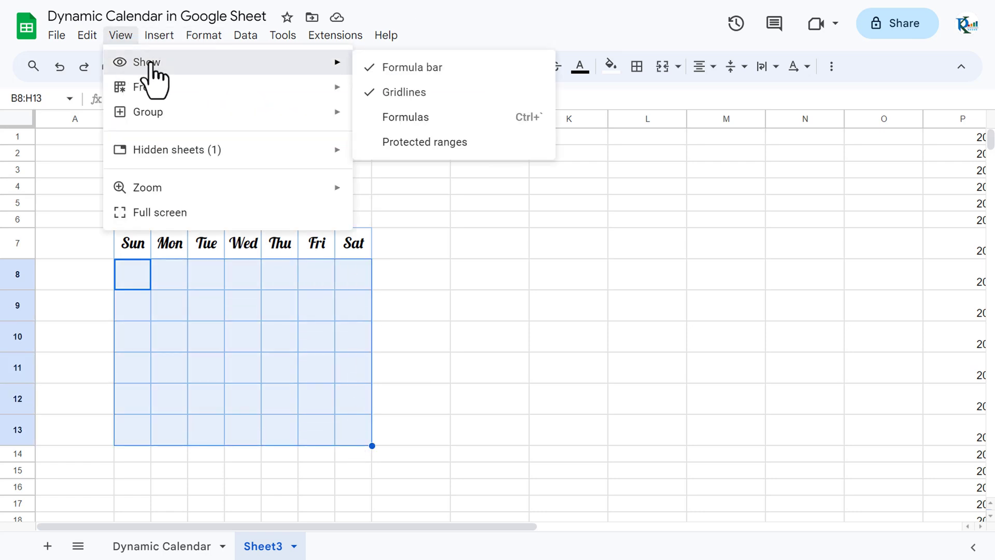
click(412, 93)
click(442, 346)
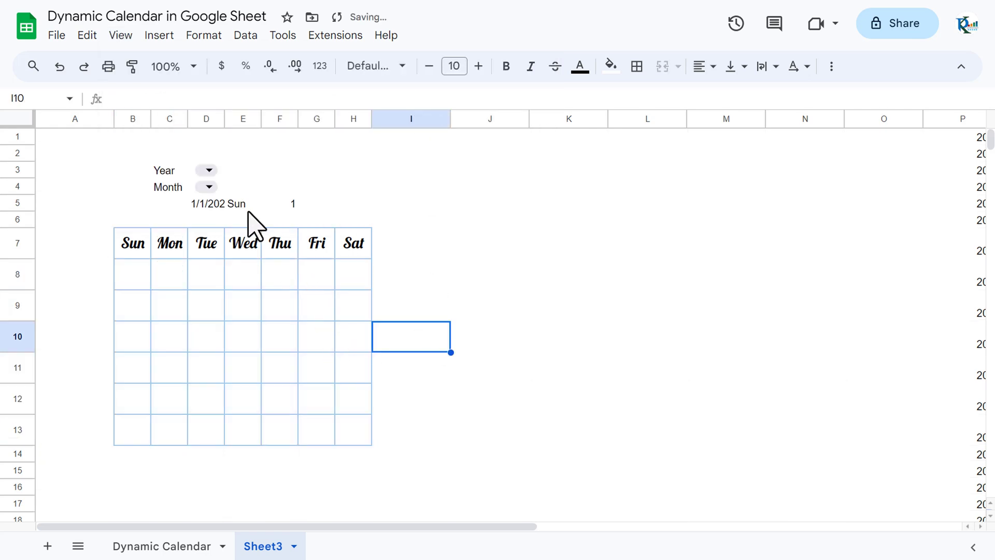
drag(217, 171, 227, 173)
Step: Merge D3:F3 and D4:F4 so the Year (2023) and Month (January) dropdowns span three columns
click(219, 171)
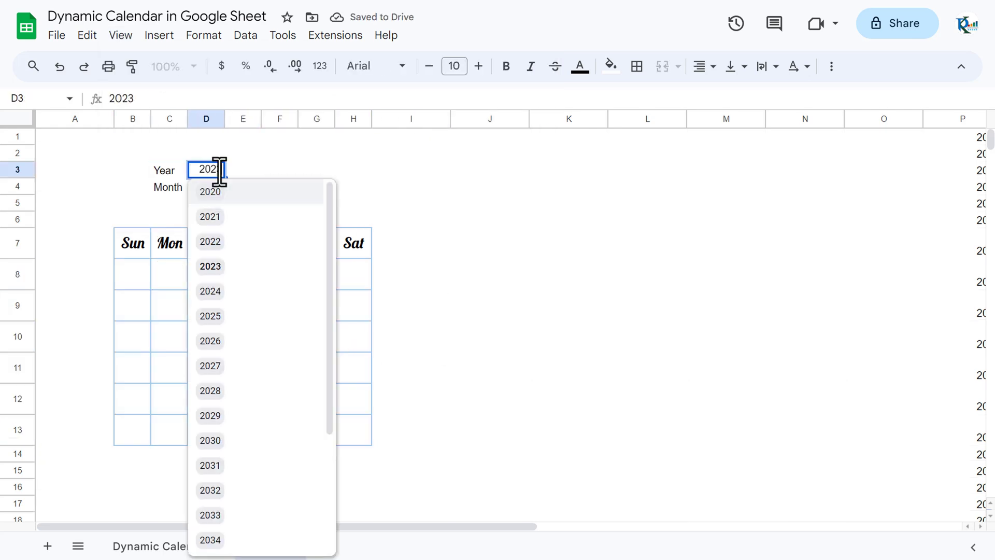
key(Escape)
key(shift+Right)
key(shift+Right)
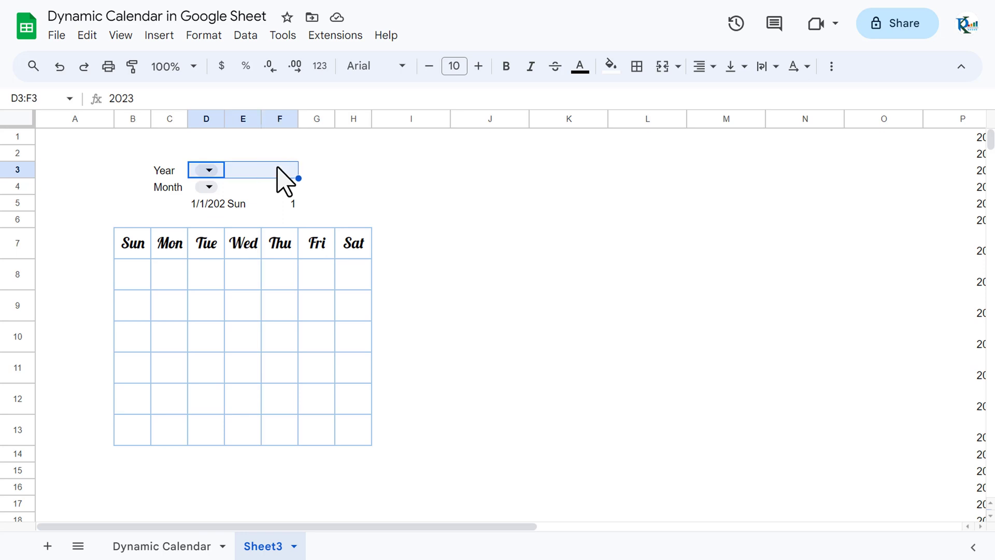
click(663, 66)
key(Down)
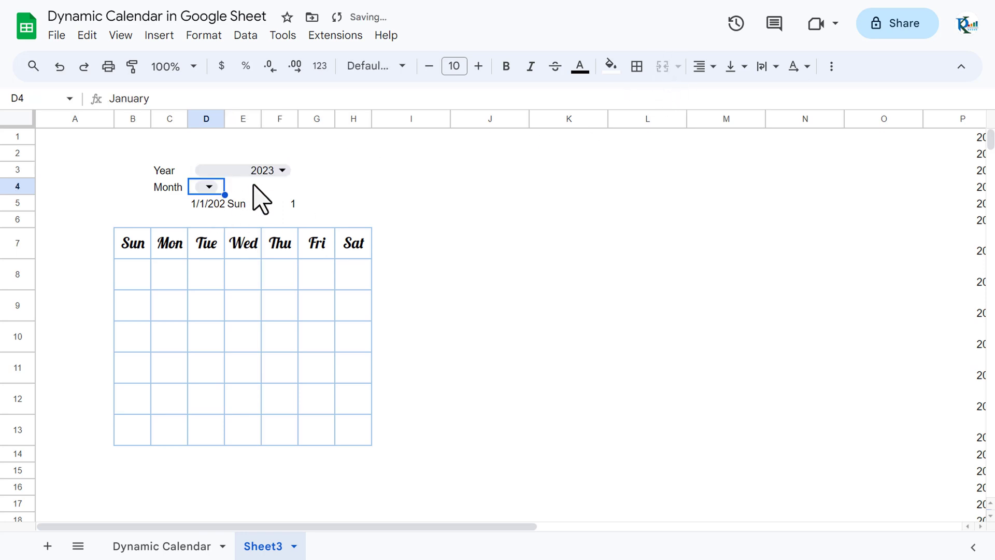
key(shift+Right)
key(shift+Right)
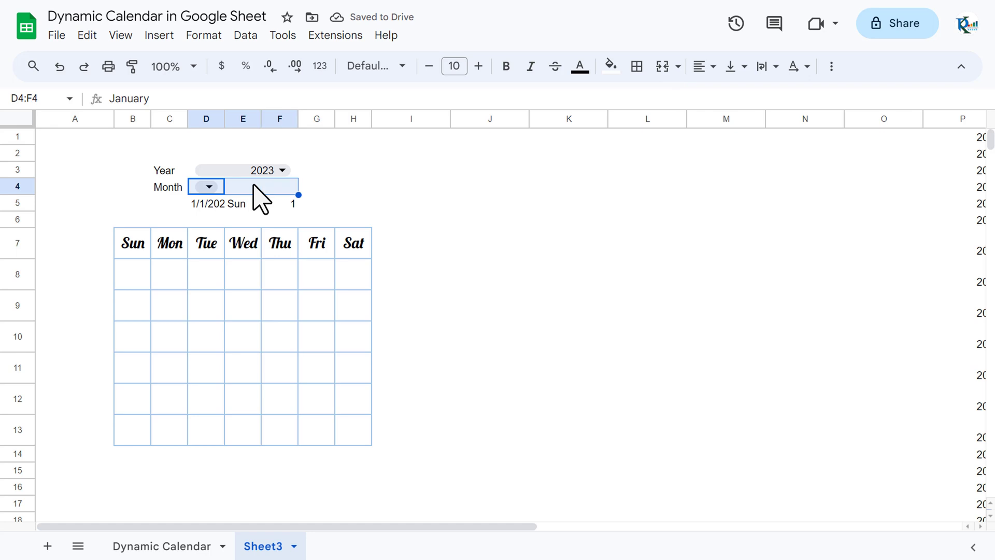
click(662, 67)
key(Down)
key(Down)
key(Down)
key(Left)
key(Left)
key(Down)
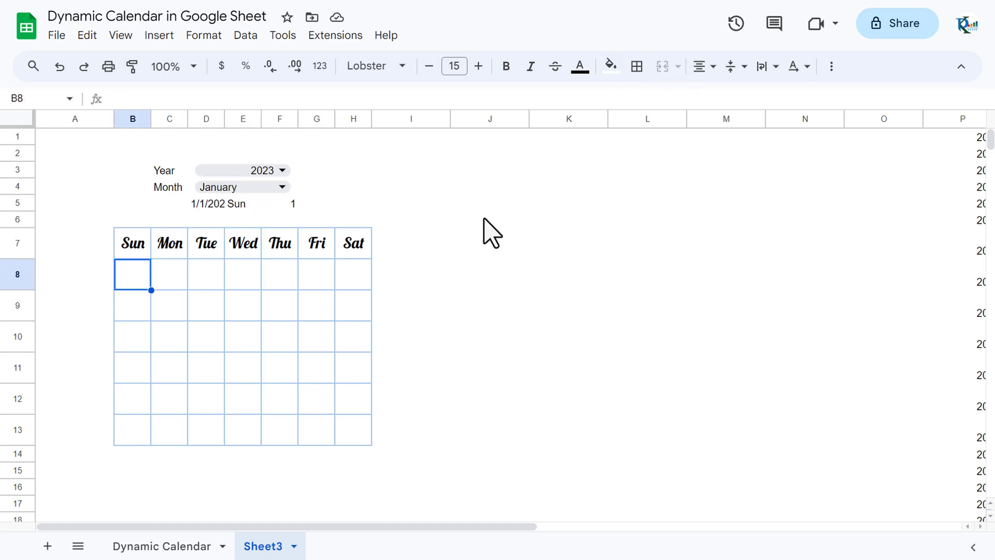
Step: Enter =SEQUENCE(6,7,D5-WEEKDAY(D5)+1) in B8 and select the resulting B8:H13 grid
text(=)
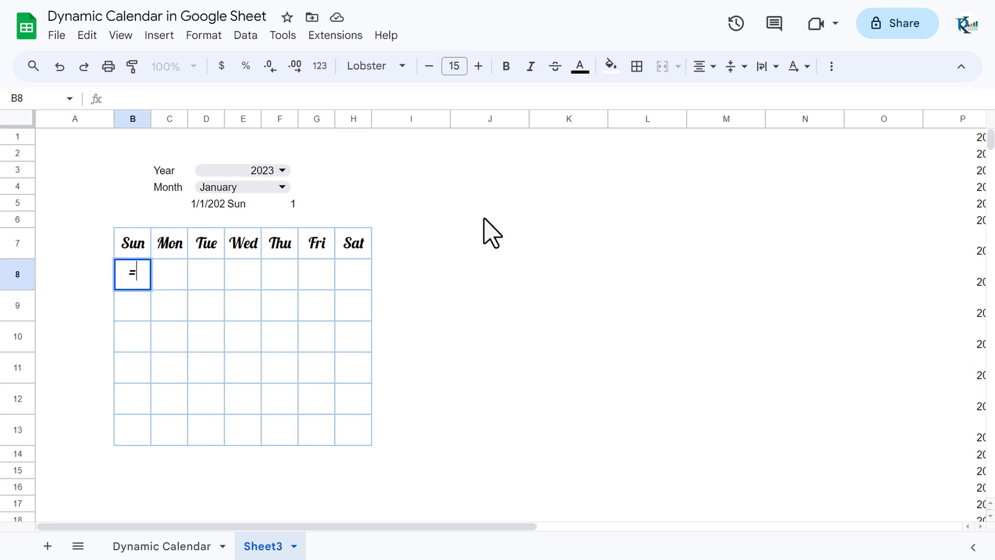
text(seq)
key(Tab)
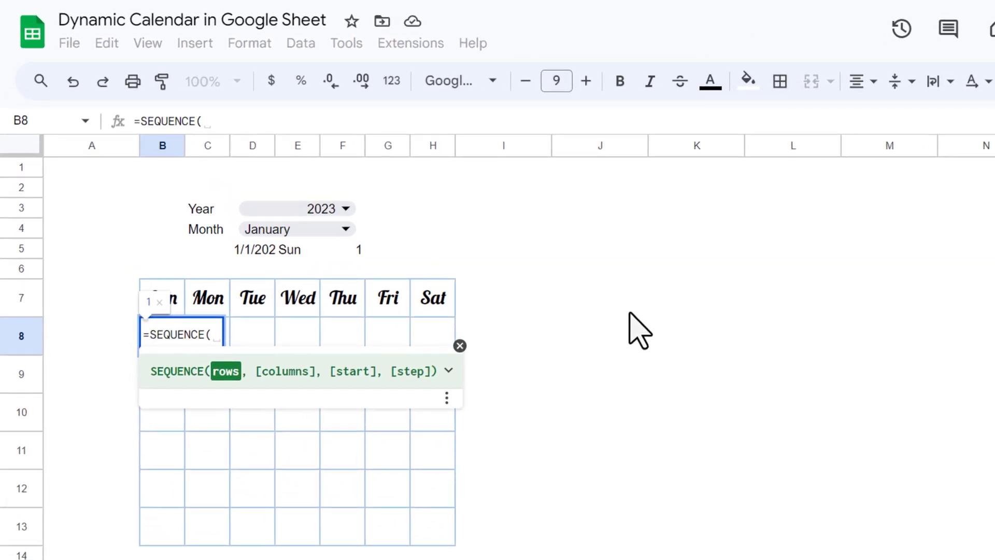
text(6, )
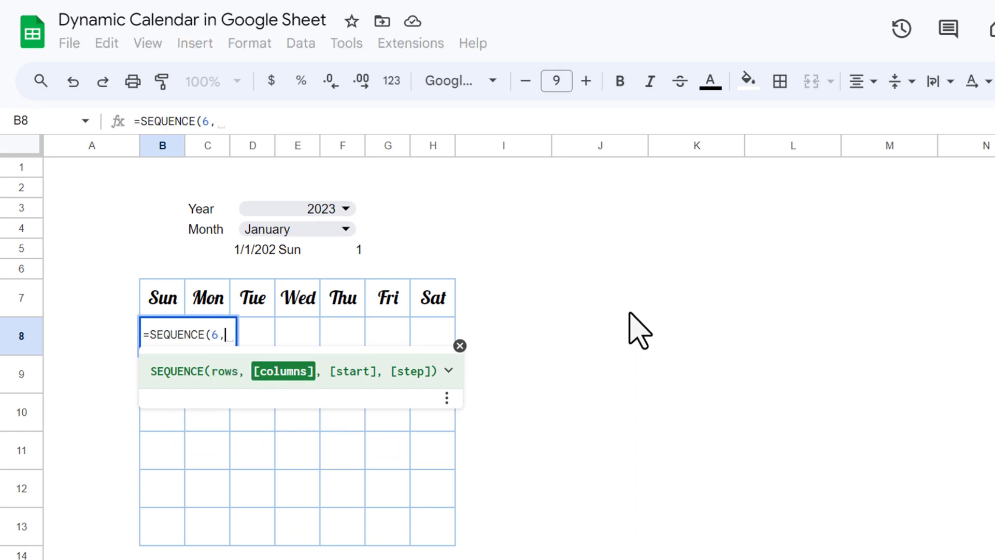
text(7,)
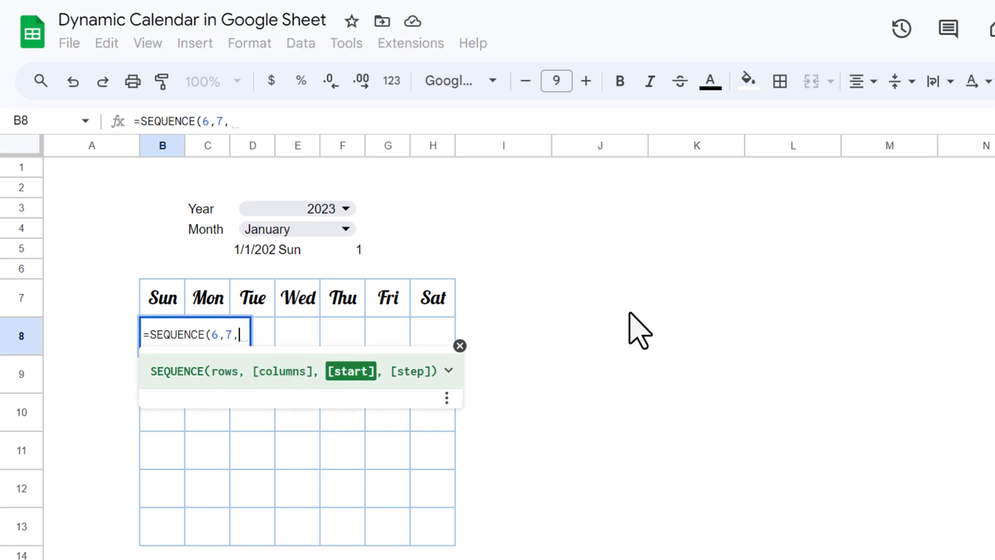
click(262, 251)
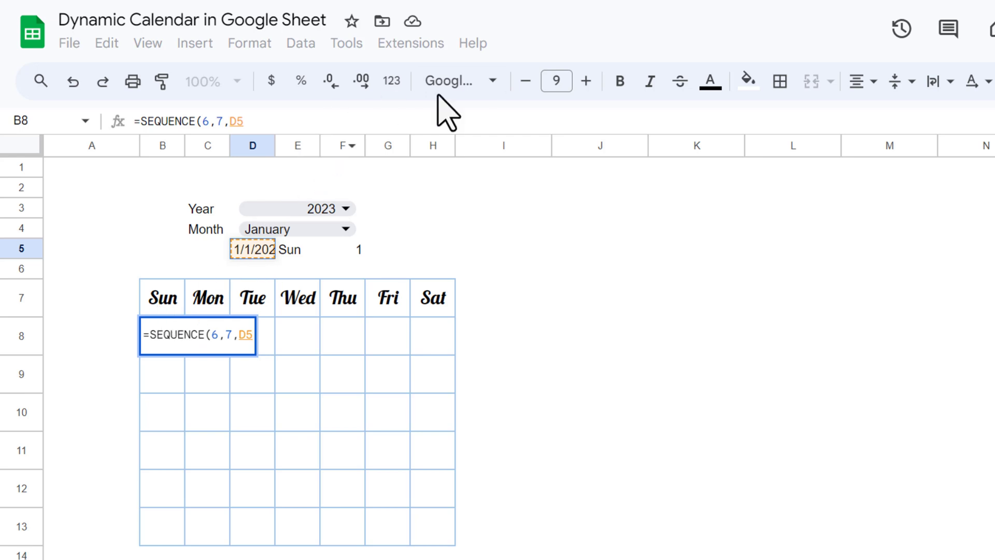
text(-we)
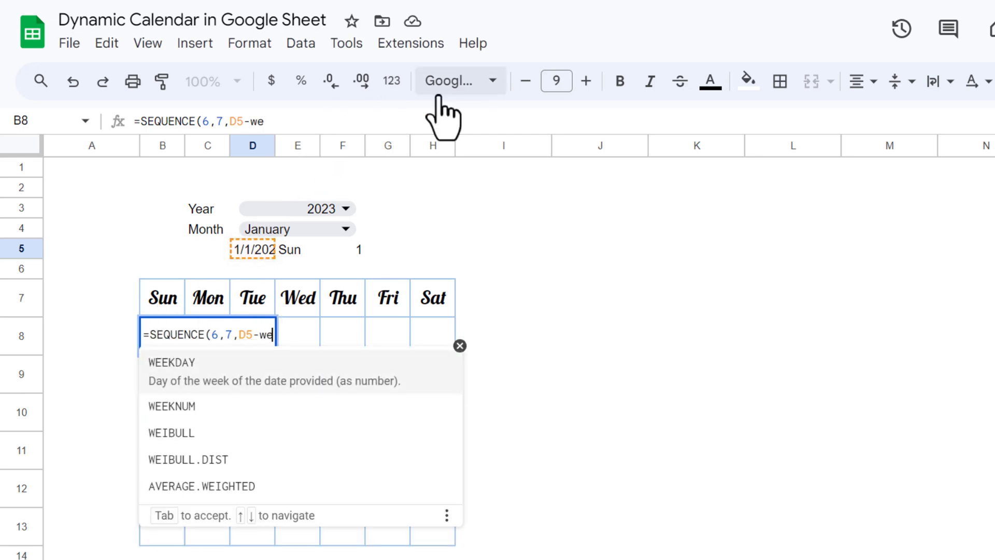
key(Tab)
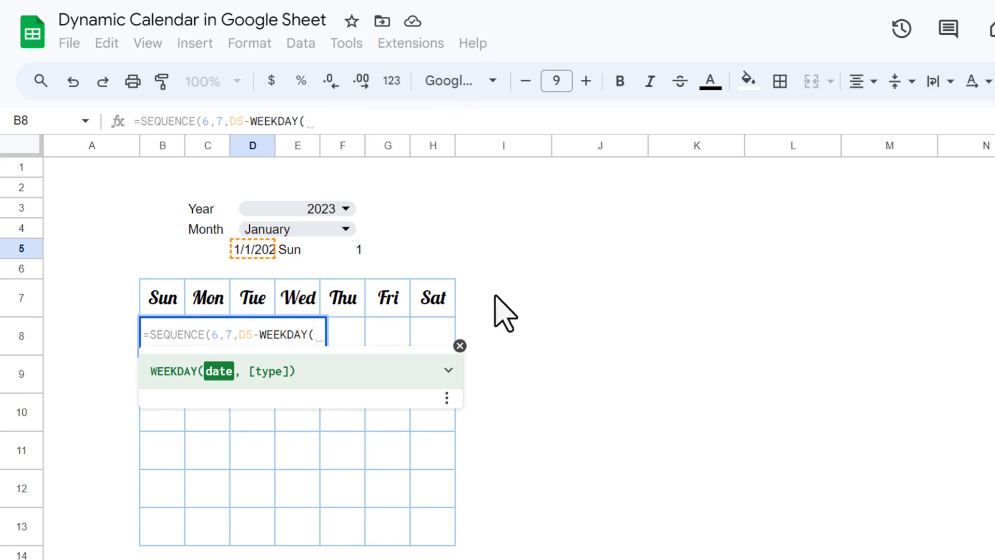
click(256, 251)
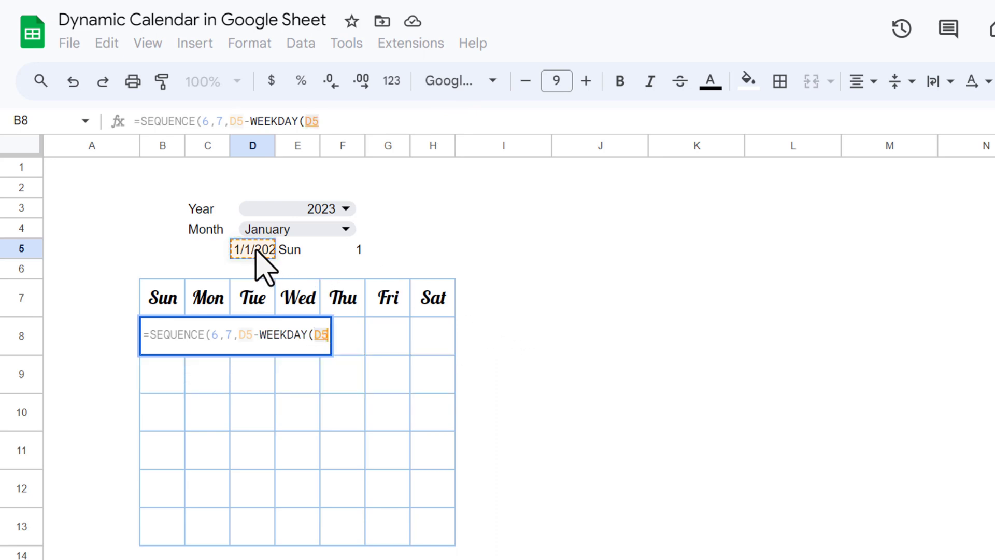
text()+1)
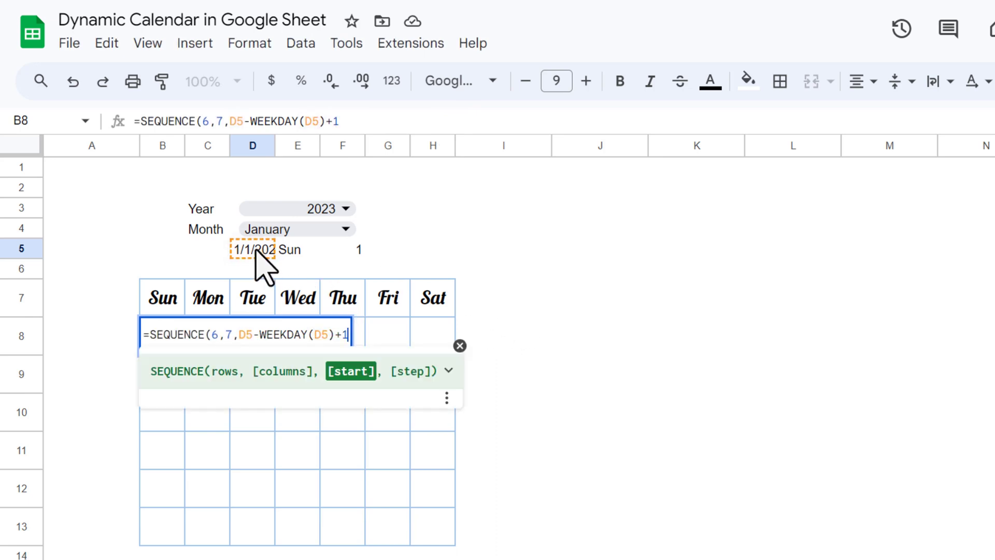
text())
key(Return)
key(Up)
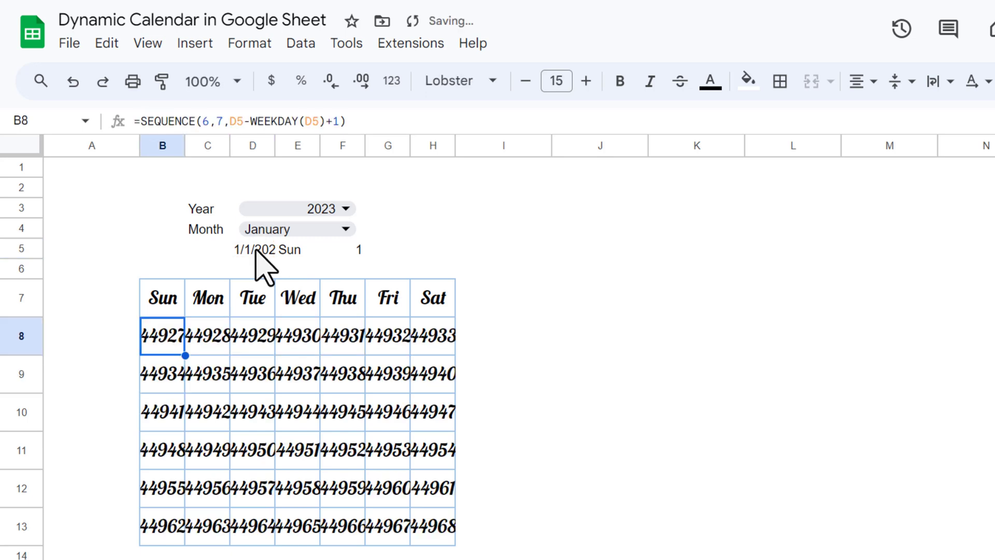
key(ctrl+shift+Right)
key(ctrl+shift+Down)
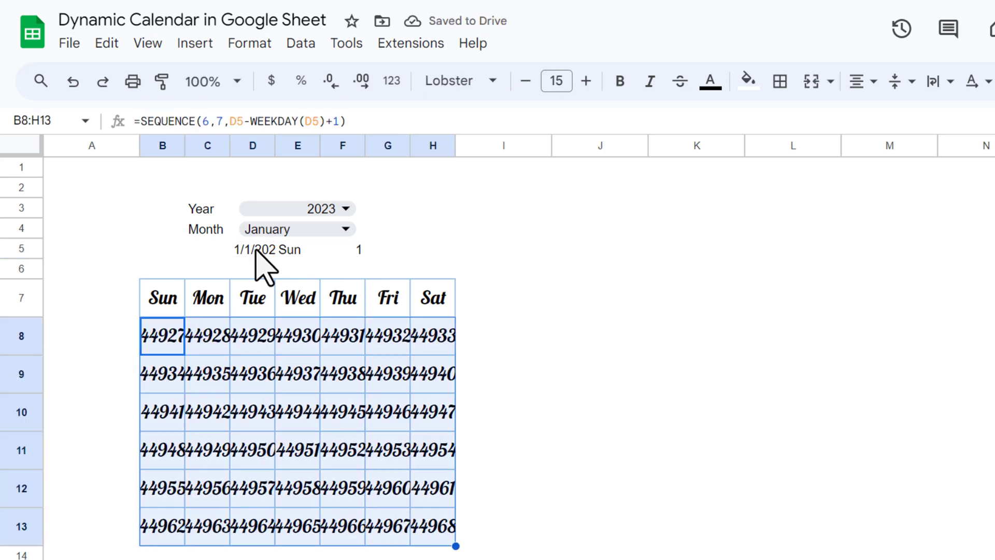
Step: Format the grid values as dates and shrink the font to size 9
click(525, 82)
click(528, 82)
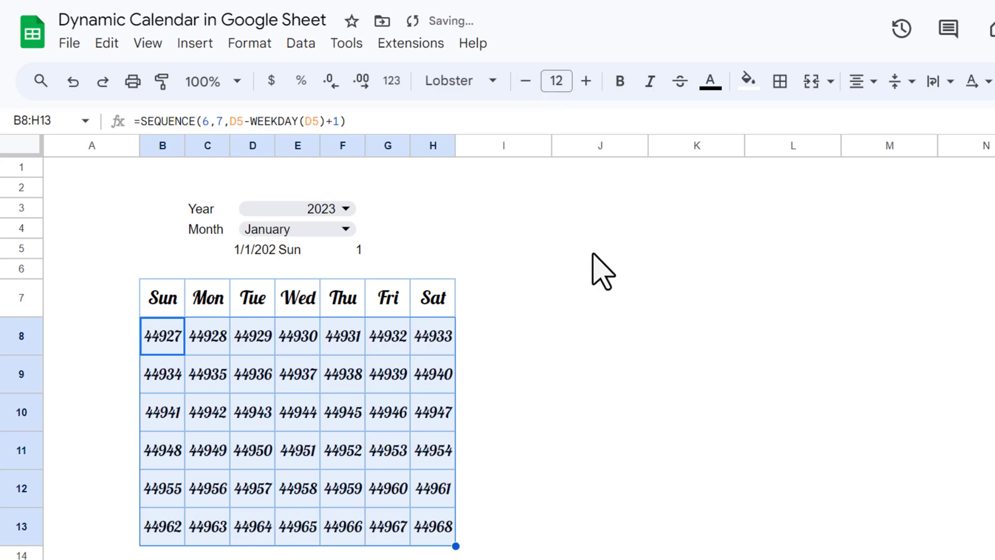
key(ctrl+shift+3)
click(526, 82)
click(526, 82)
click(526, 82)
click(527, 272)
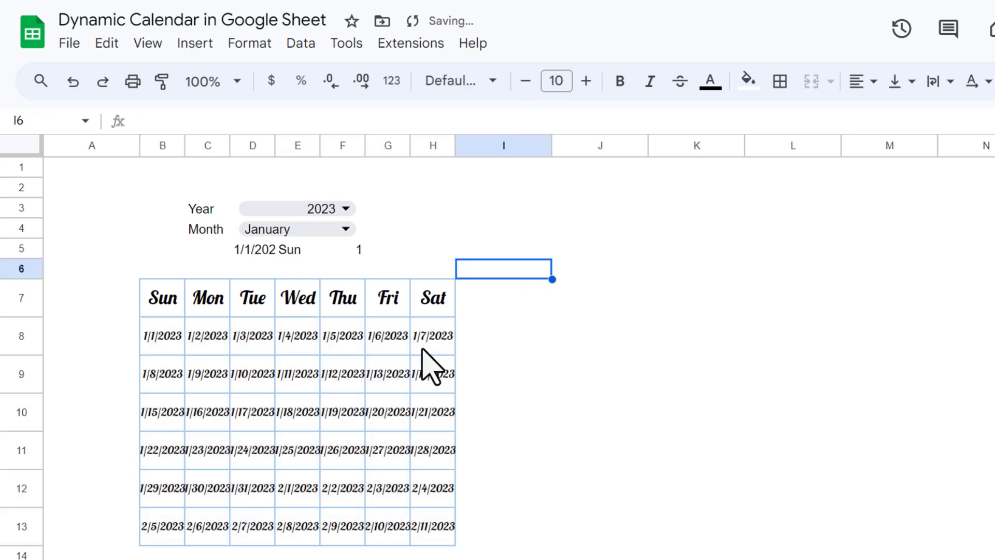
click(165, 346)
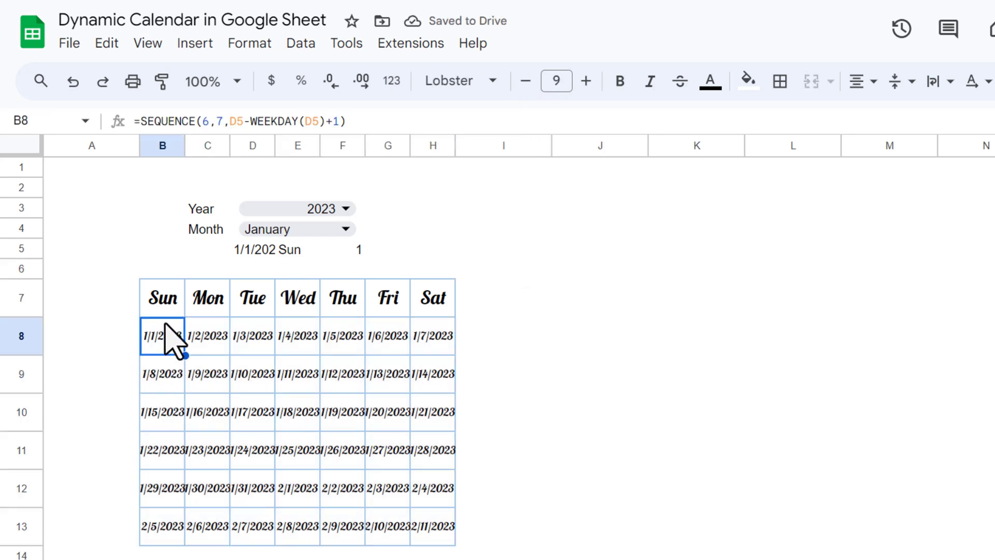
Step: Switch the Month dropdown to February and reduce the date grid's font to size 8
click(344, 229)
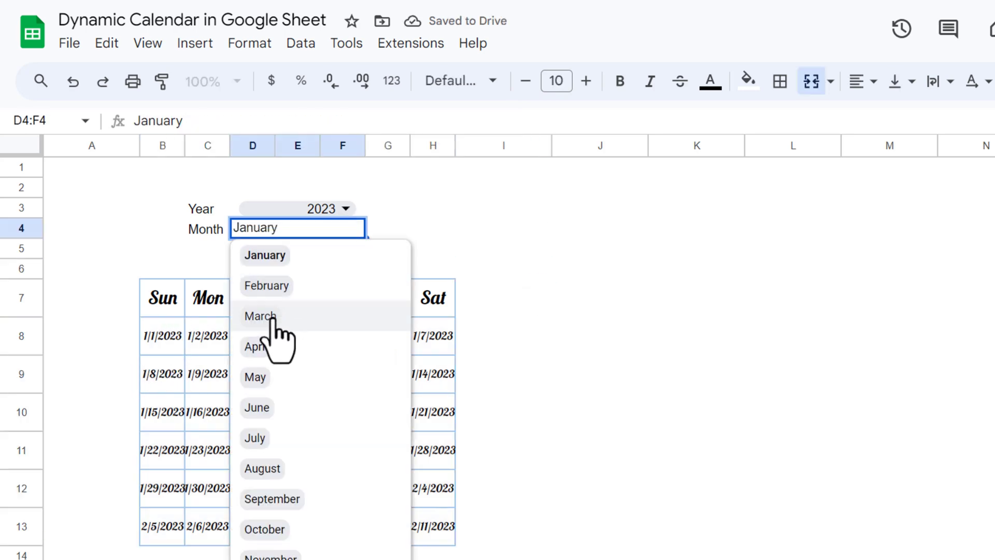
click(282, 289)
click(509, 314)
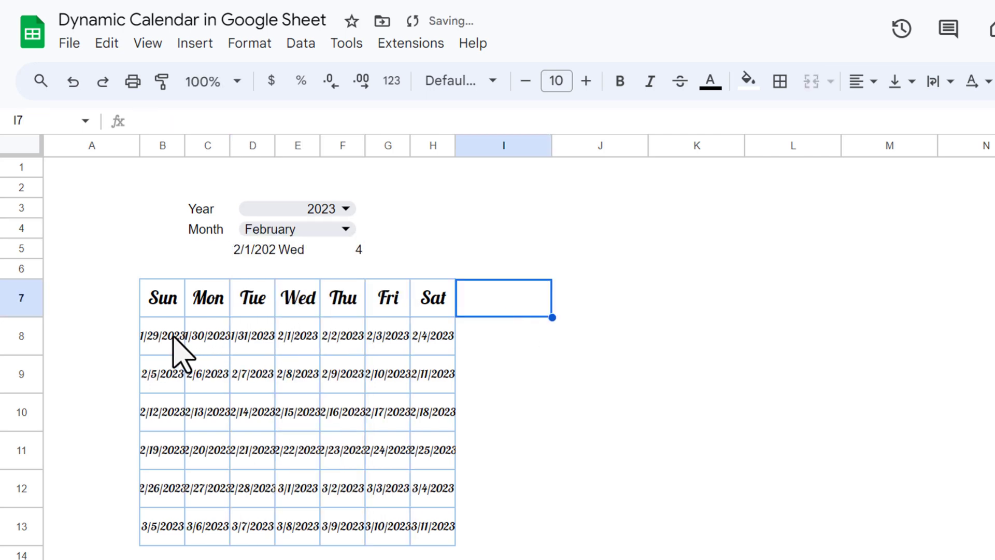
click(301, 251)
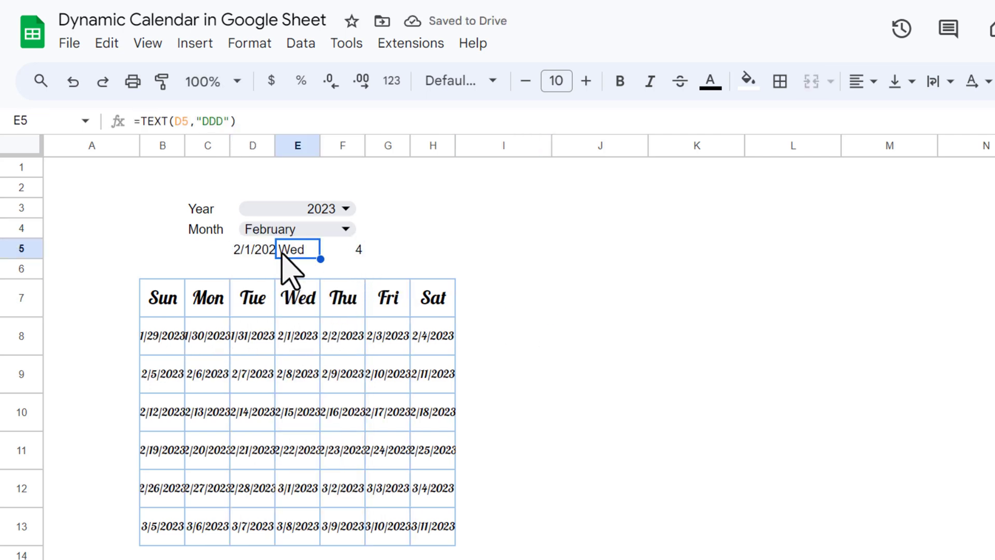
click(294, 340)
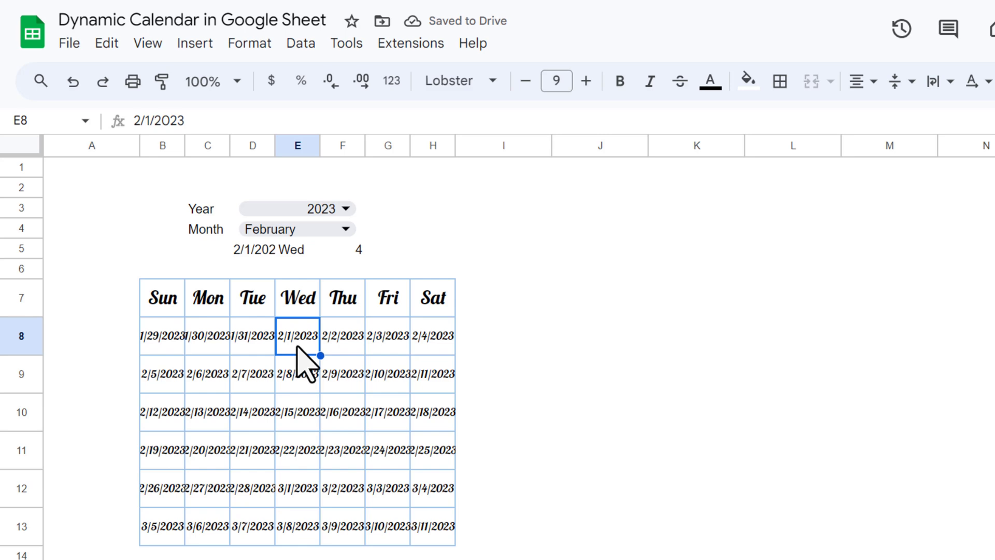
key(ctrl+a)
key(ctrl+shift+comma)
click(293, 343)
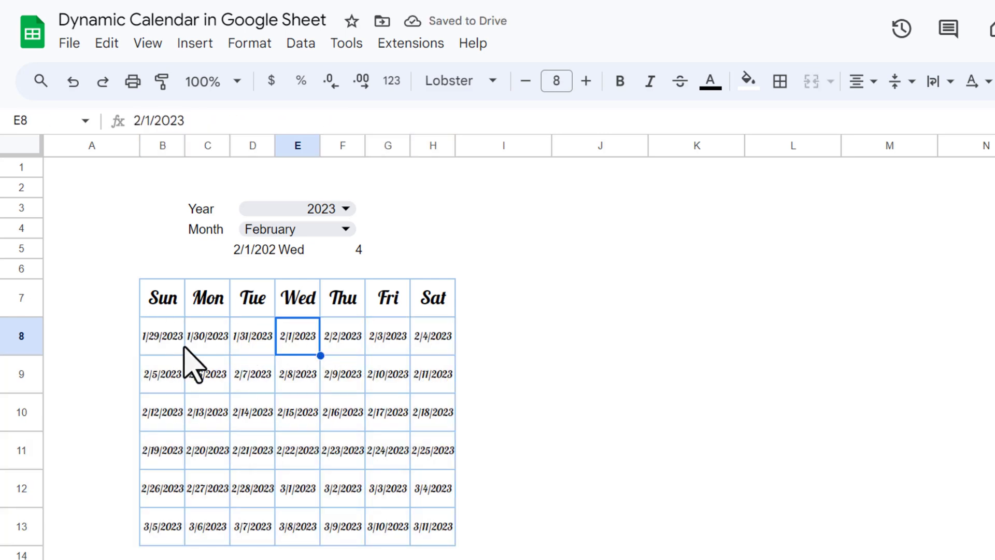
click(168, 339)
Step: Apply custom number format D to B8:H13 so it shows day numbers 29 through 11
drag(170, 337, 440, 537)
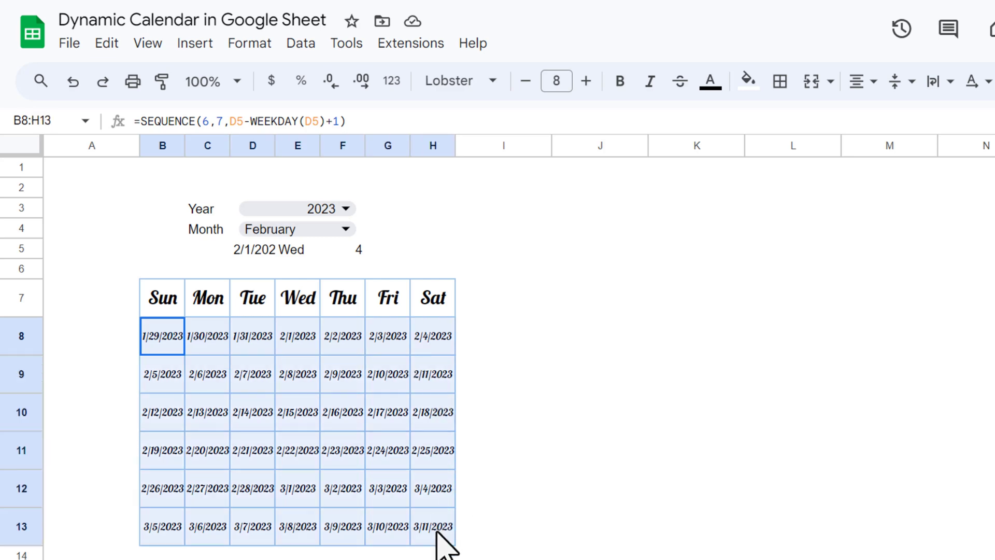
click(249, 44)
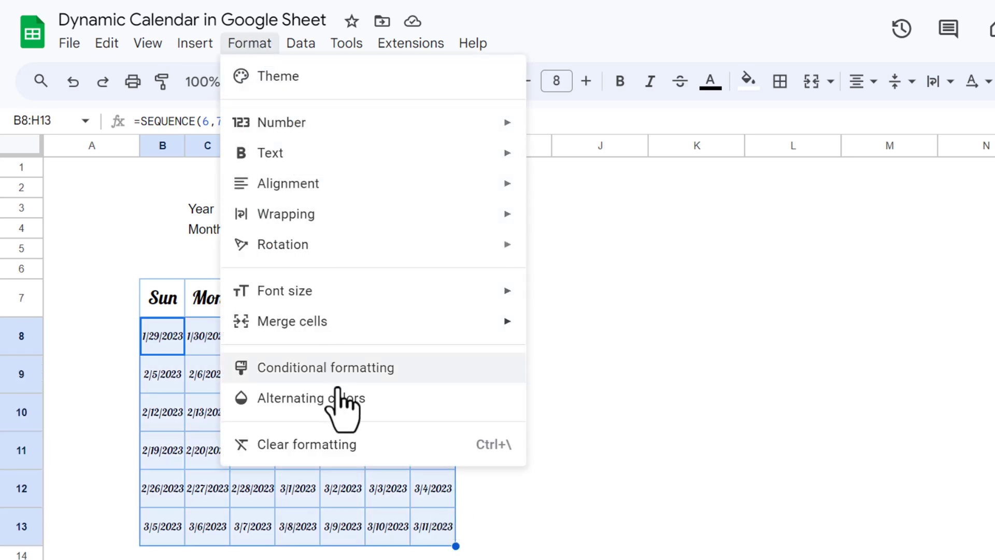
mouse_move(357, 124)
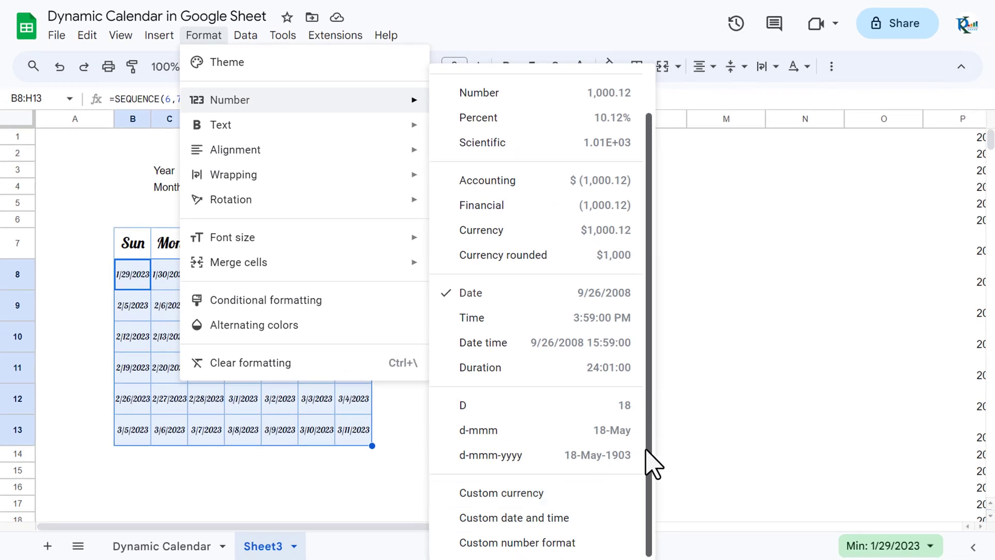
click(505, 543)
drag(366, 124, 340, 114)
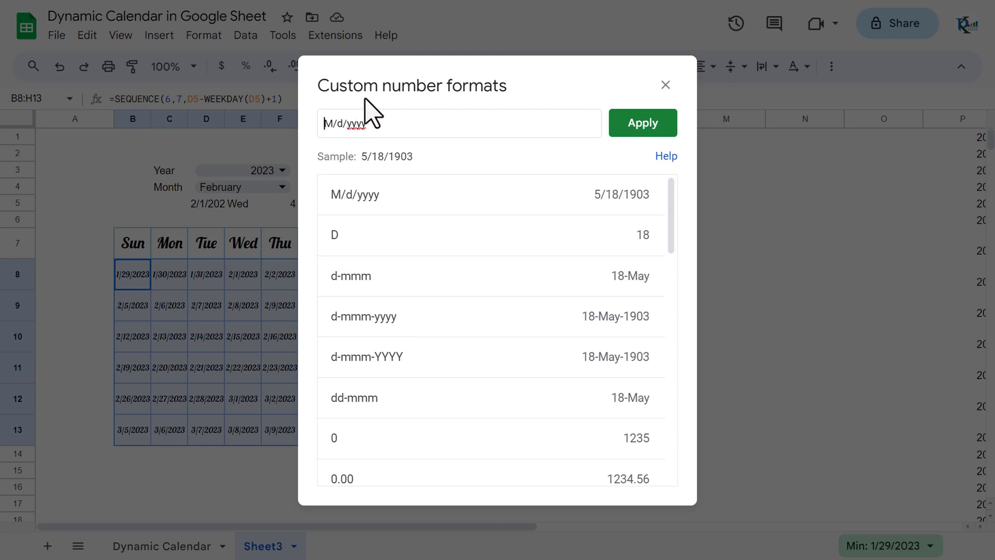
text(D)
click(638, 127)
click(443, 287)
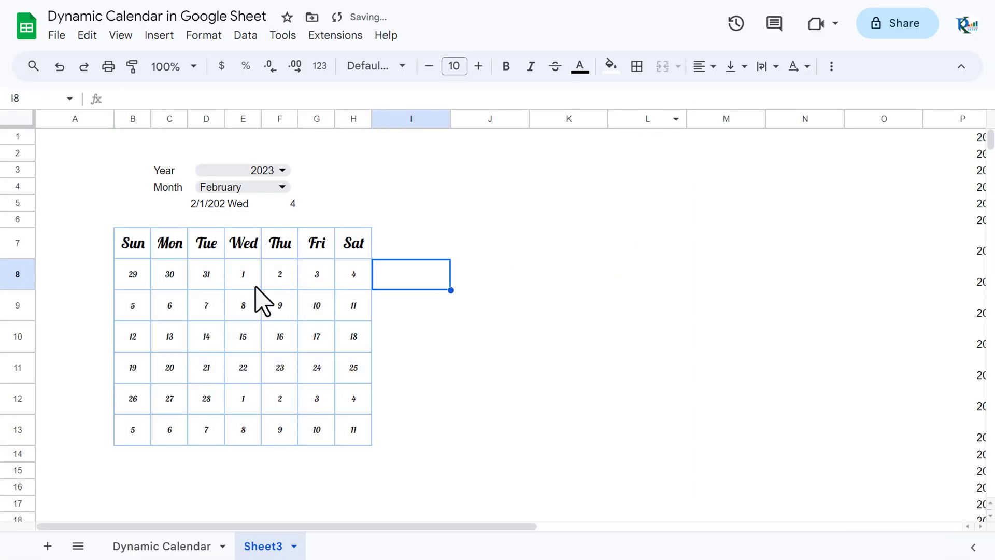
drag(143, 280, 353, 427)
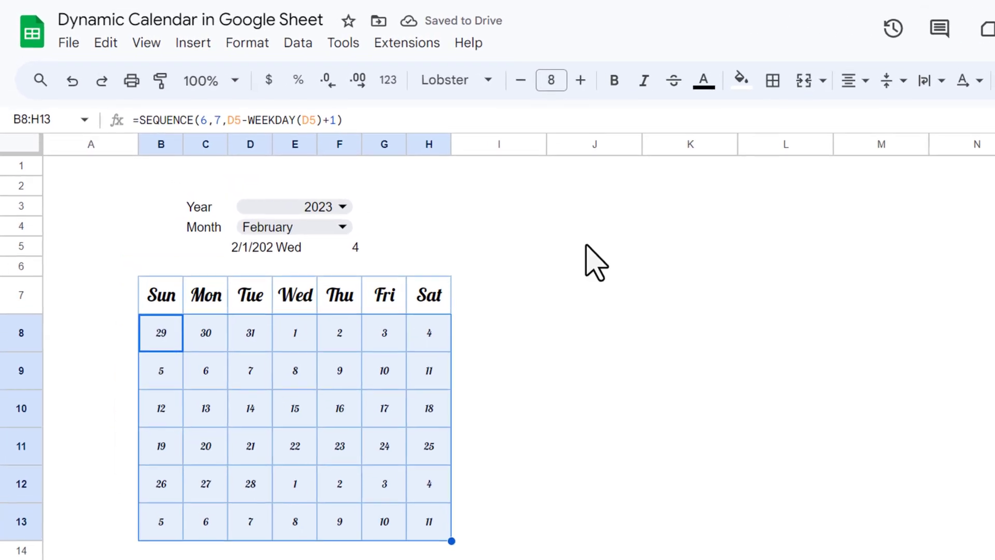
Step: Raise the day numbers' font size to 15
click(581, 80)
click(580, 80)
click(581, 80)
click(581, 80)
click(580, 80)
click(581, 80)
click(582, 80)
click(500, 296)
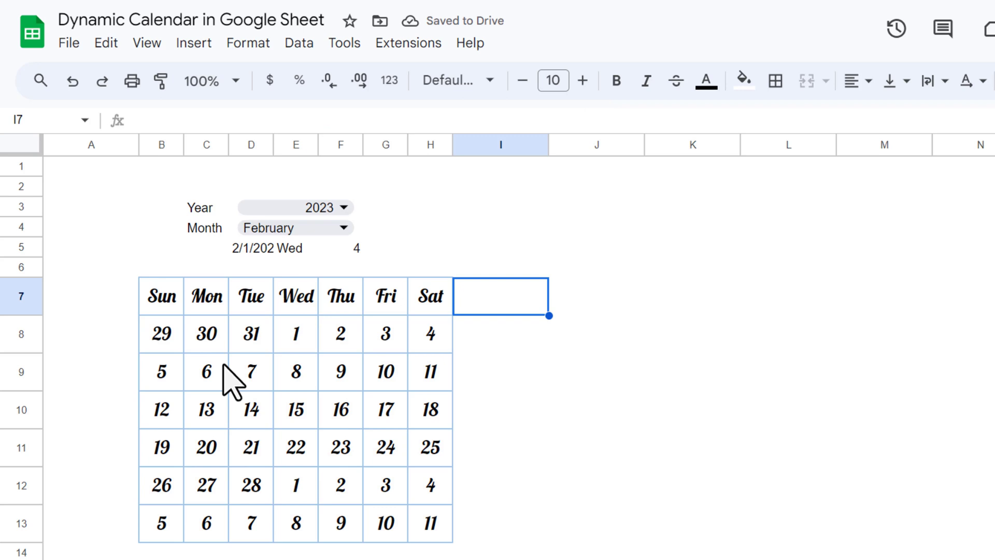
Step: Select the whole B8:H13 grid and start a new conditional formatting rule
click(162, 336)
drag(163, 336, 267, 349)
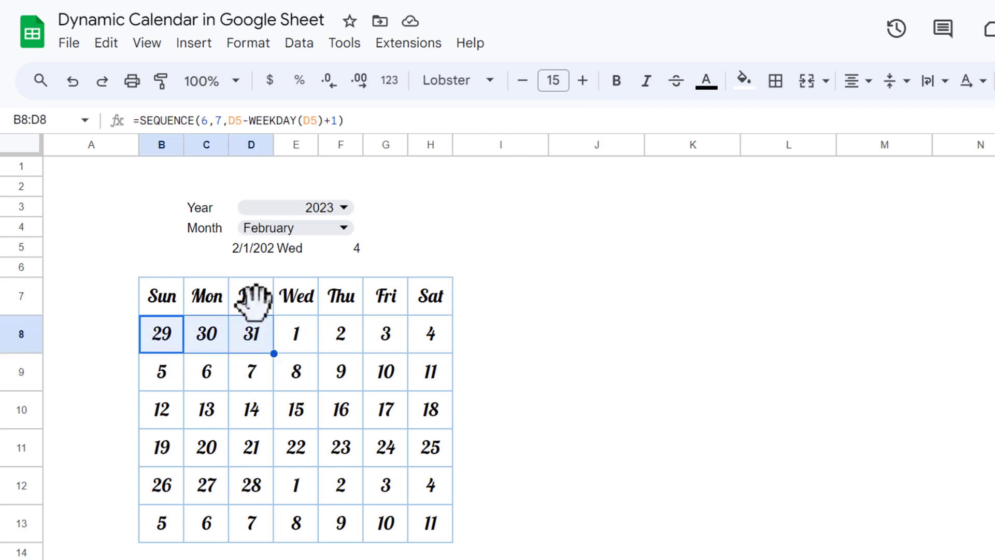
drag(306, 493, 431, 528)
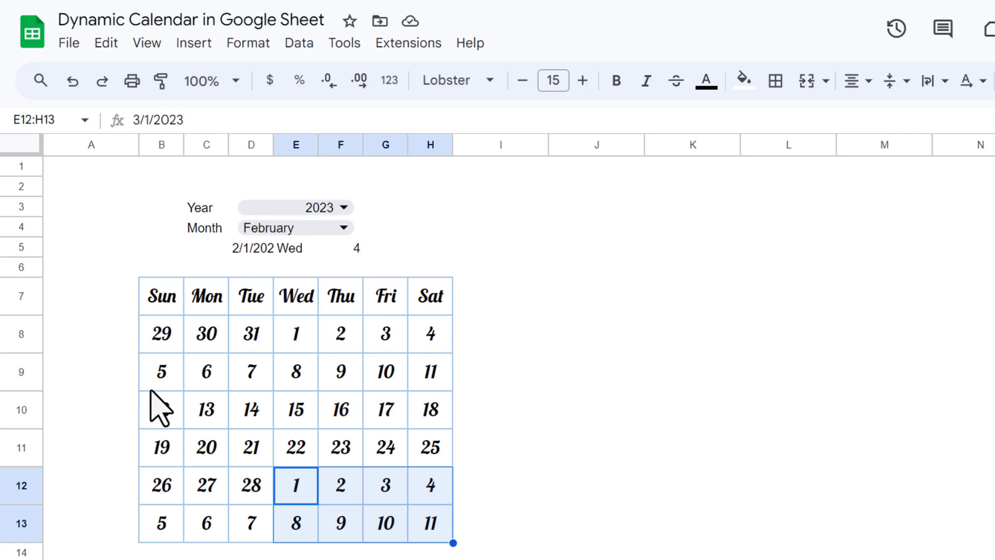
drag(165, 333, 424, 523)
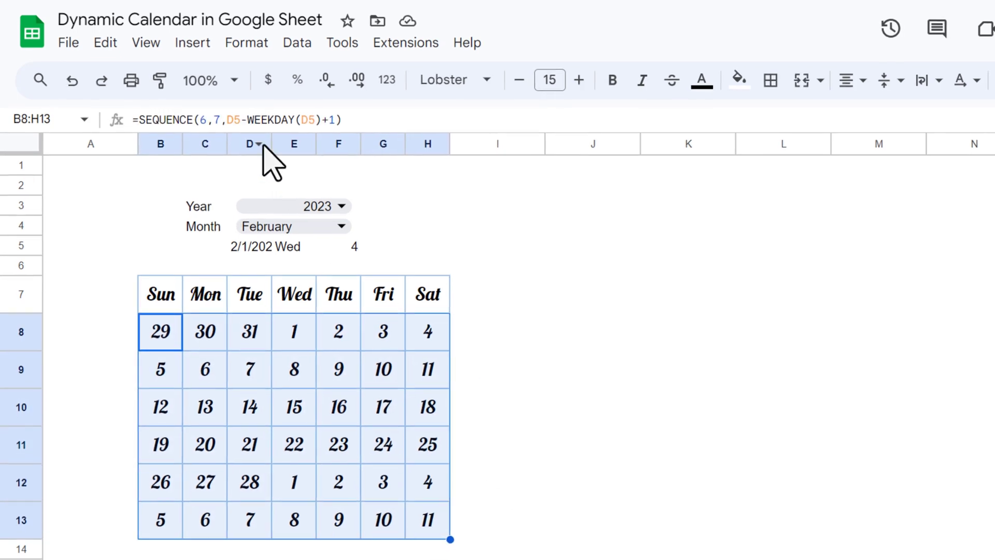
click(248, 43)
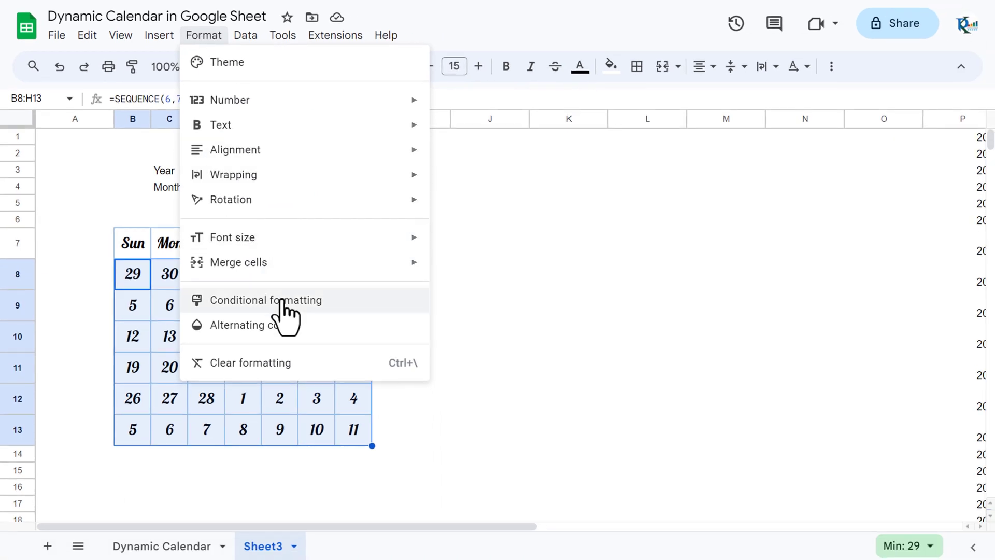
click(284, 301)
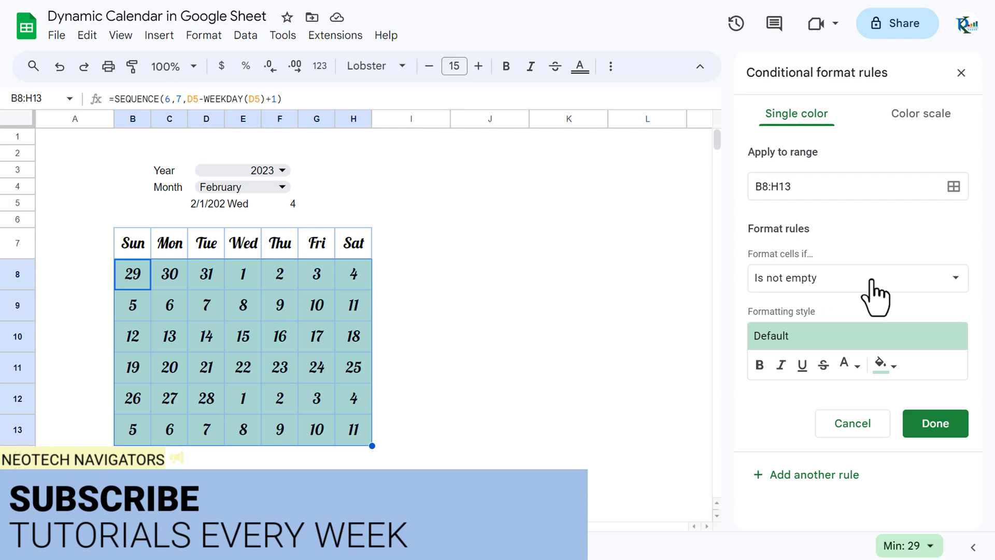
Step: Set the rule's condition to custom formula =Month(B8)<>Month($D$5)
click(875, 298)
drag(903, 270, 900, 432)
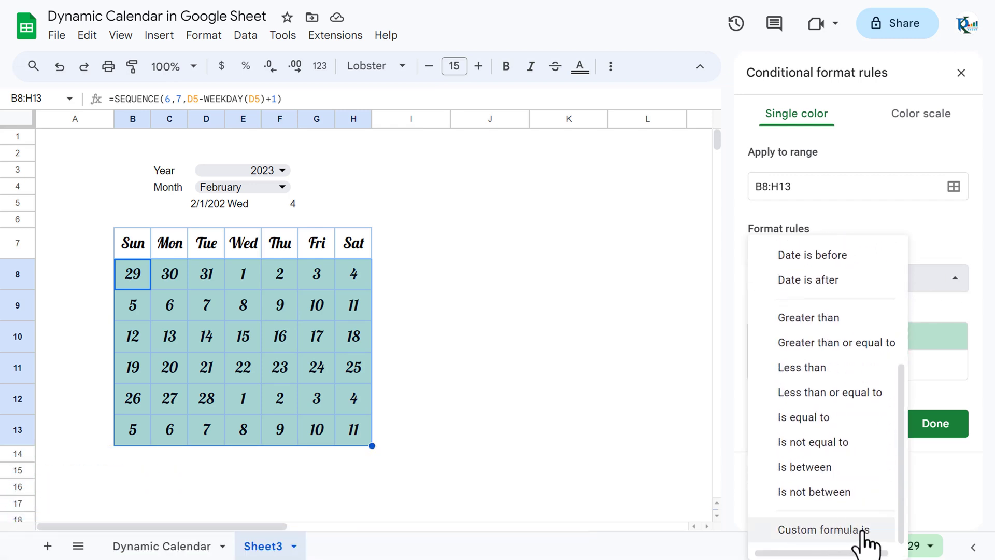
click(829, 530)
click(798, 318)
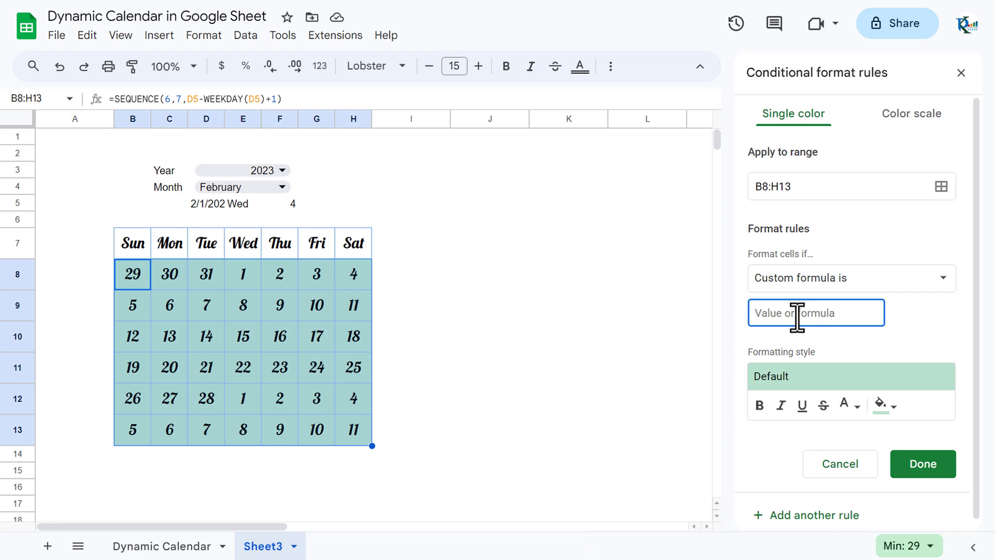
click(210, 204)
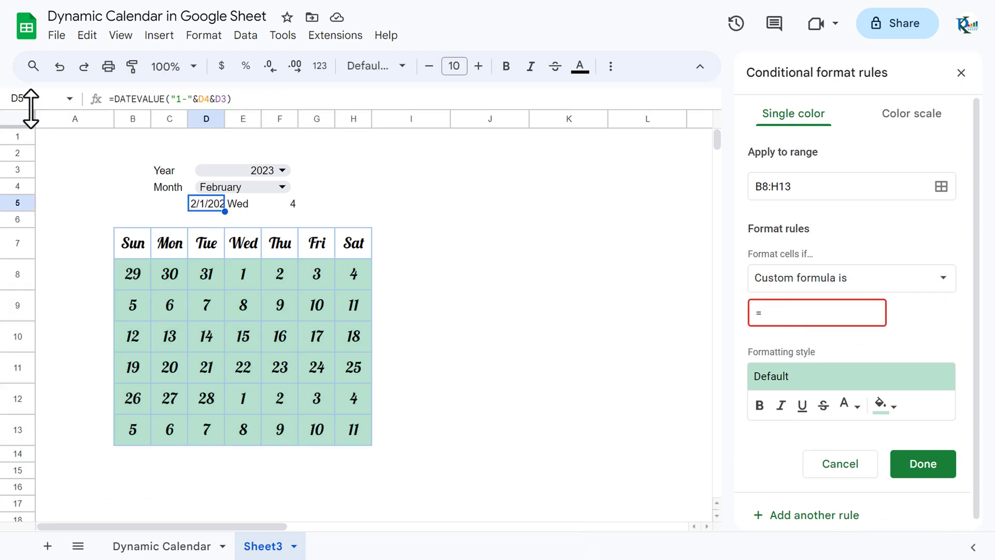
click(134, 278)
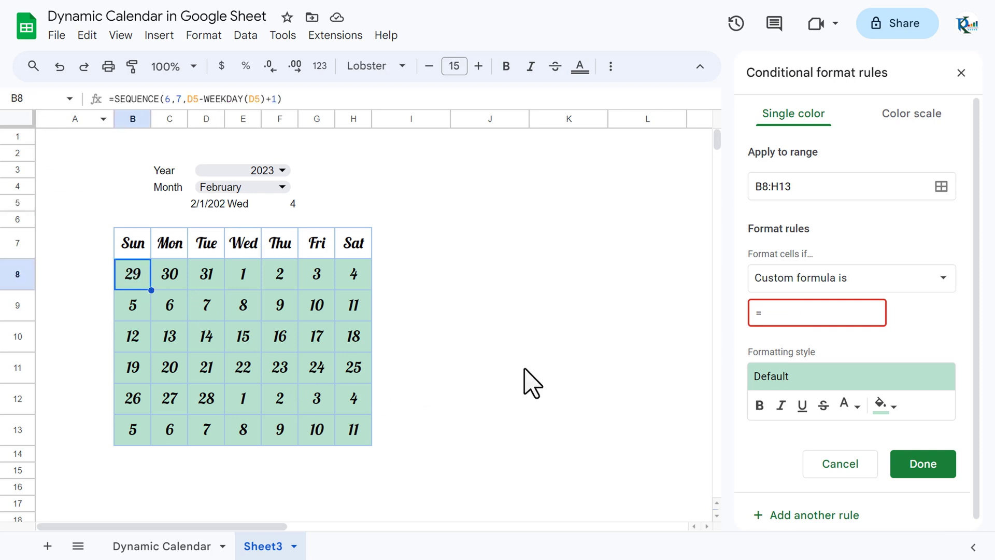
click(790, 313)
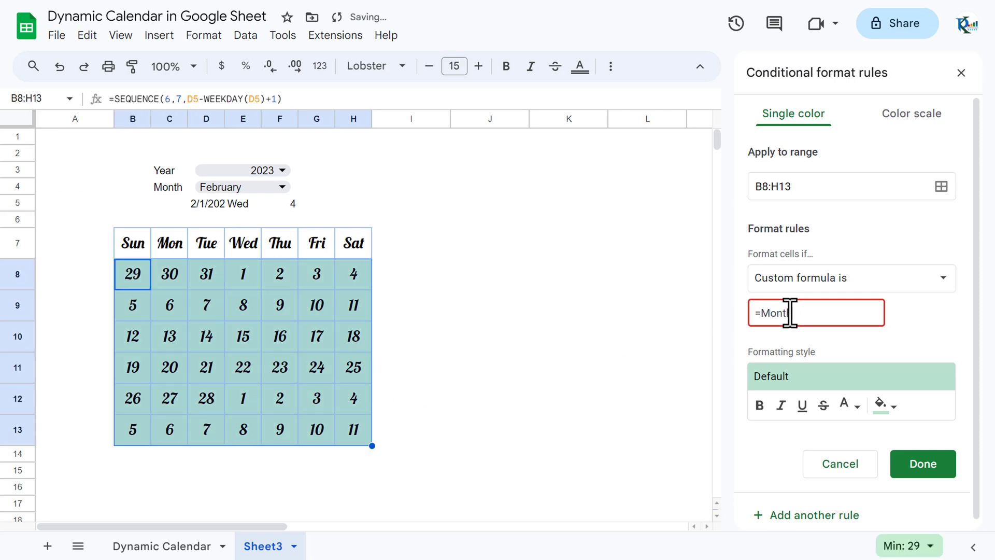
click(790, 313)
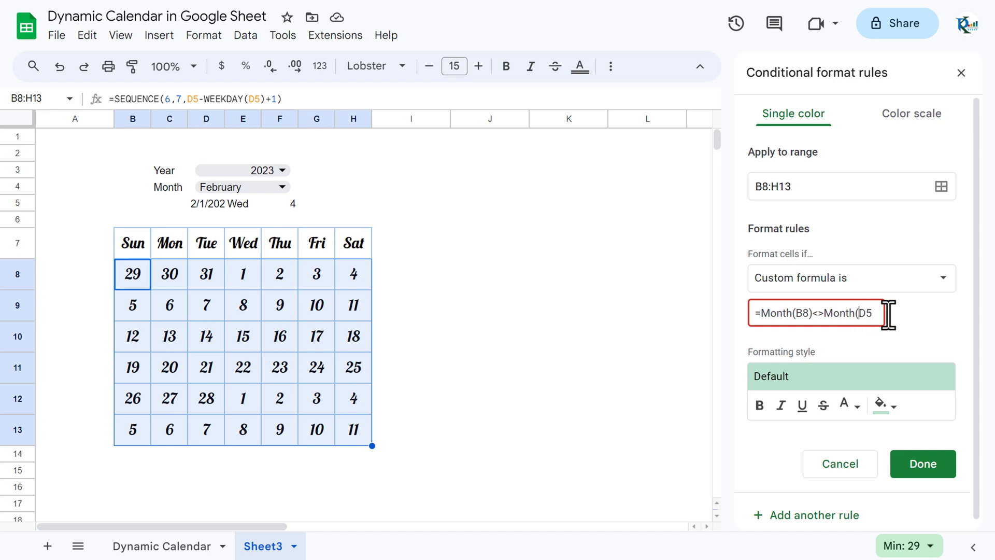
click(859, 313)
text($D$)
drag(876, 313, 887, 310)
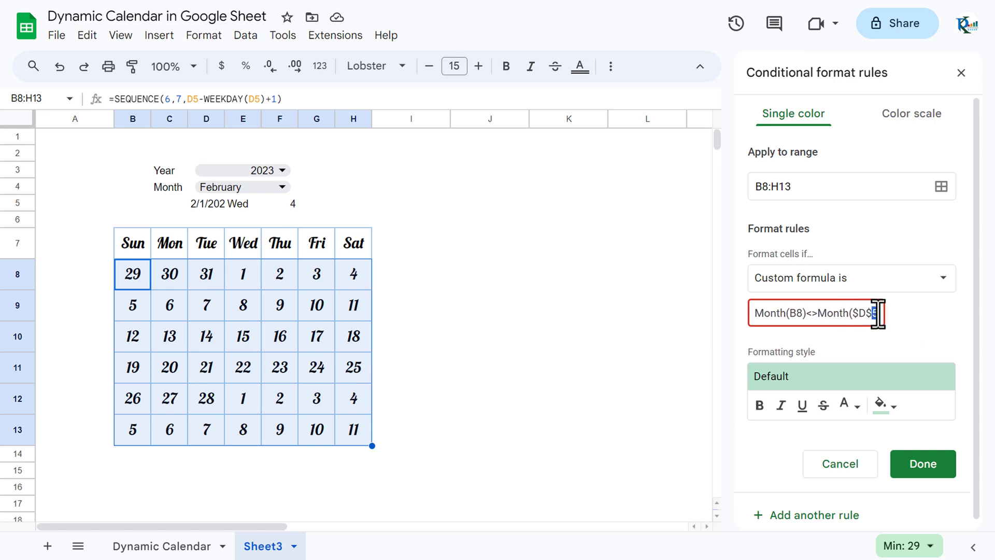
text())
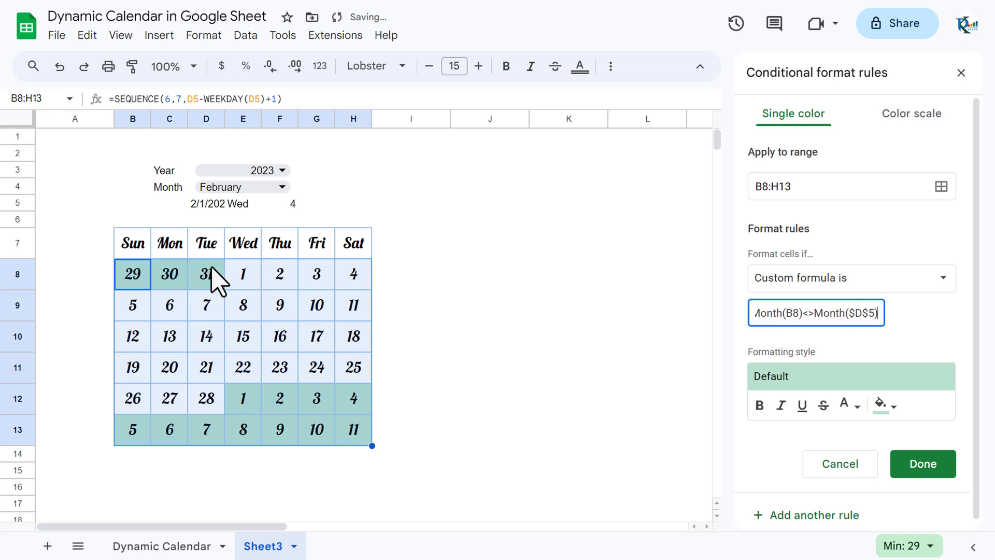
Step: Give the rule no fill and white text, then close the rules panel
click(892, 407)
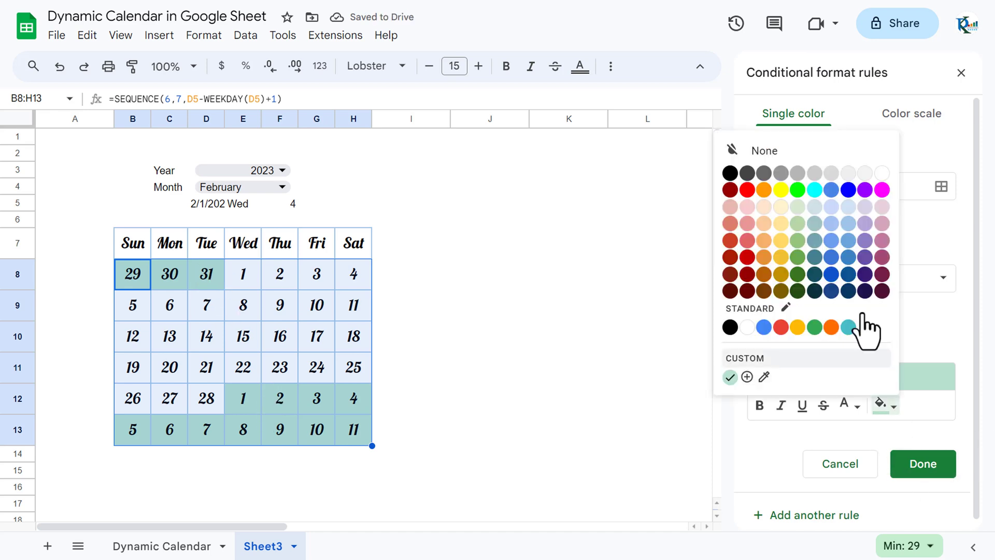
click(777, 152)
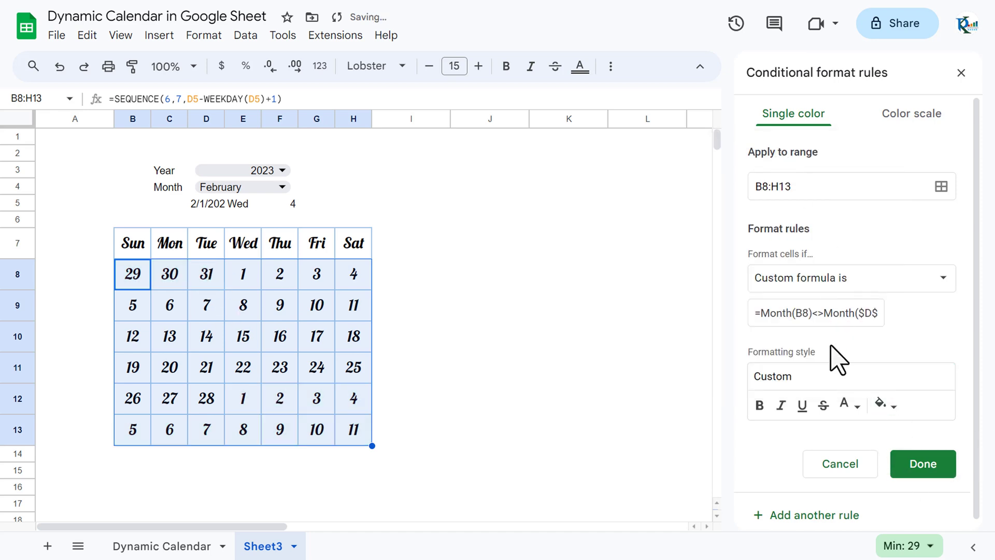
click(850, 406)
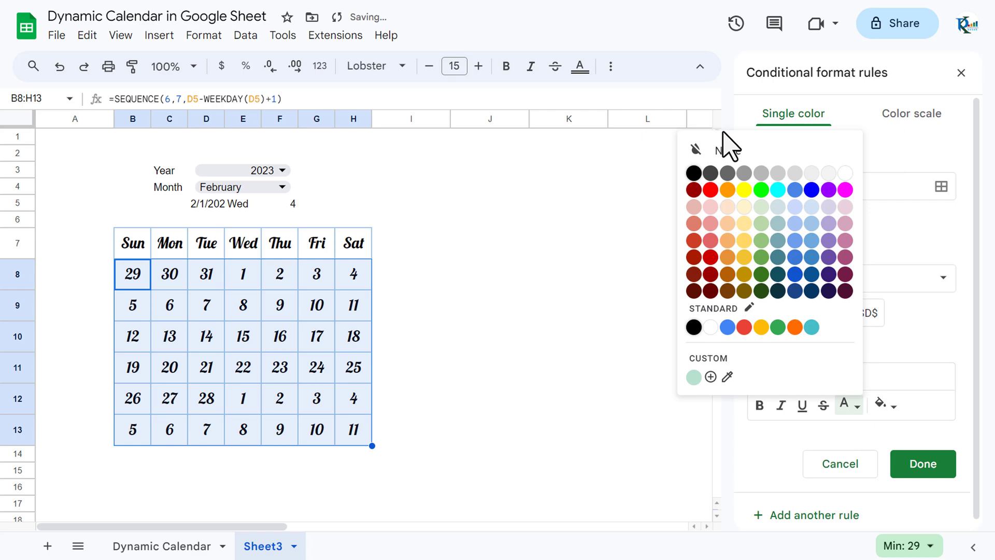
click(845, 173)
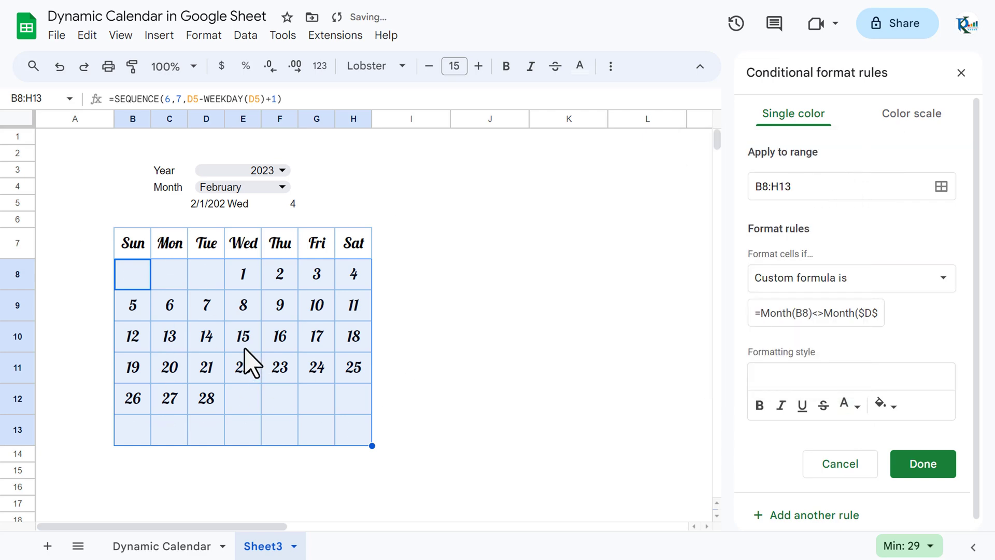
click(961, 73)
click(463, 274)
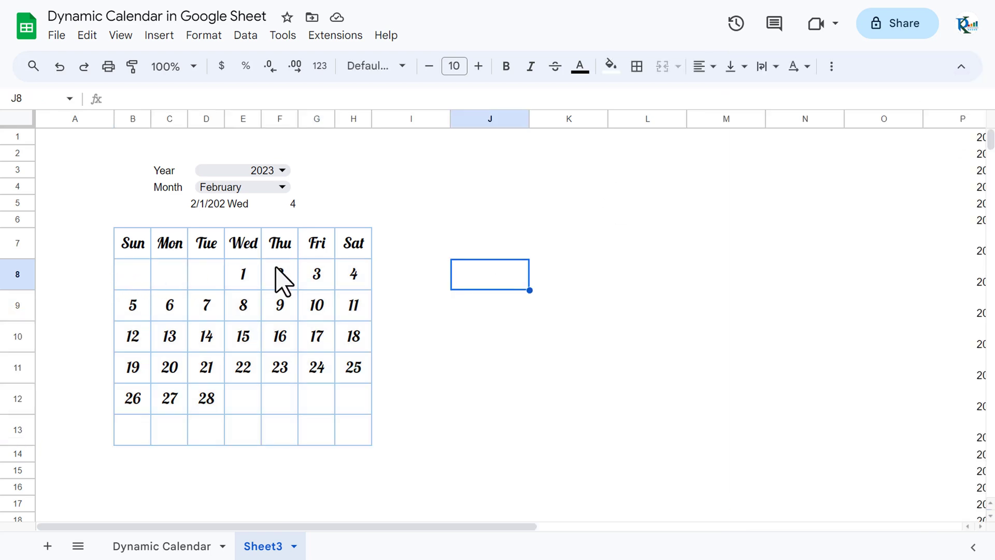
Step: Enlarge the calendar dates in B8:H13 to font size 19
drag(126, 274, 351, 435)
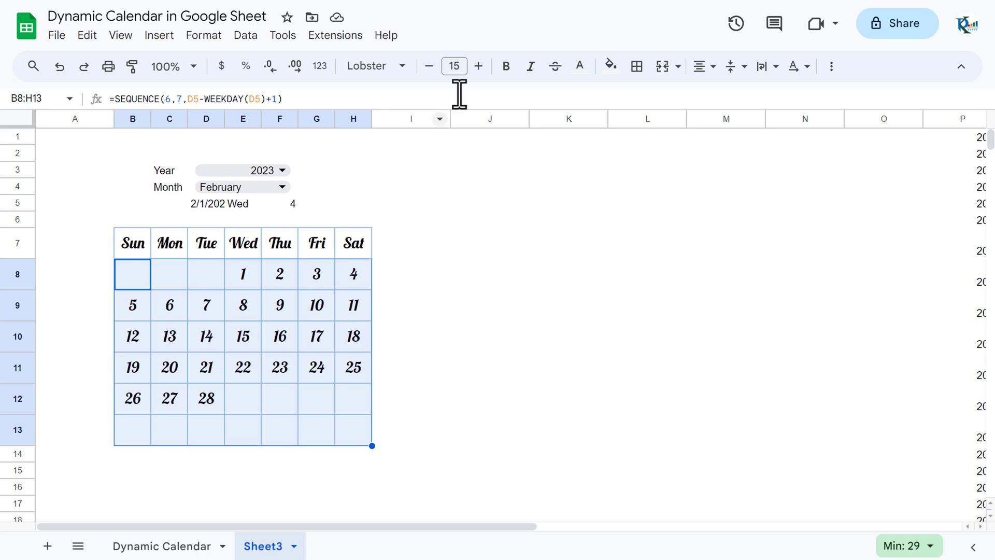
click(478, 66)
click(478, 66)
click(479, 66)
click(478, 65)
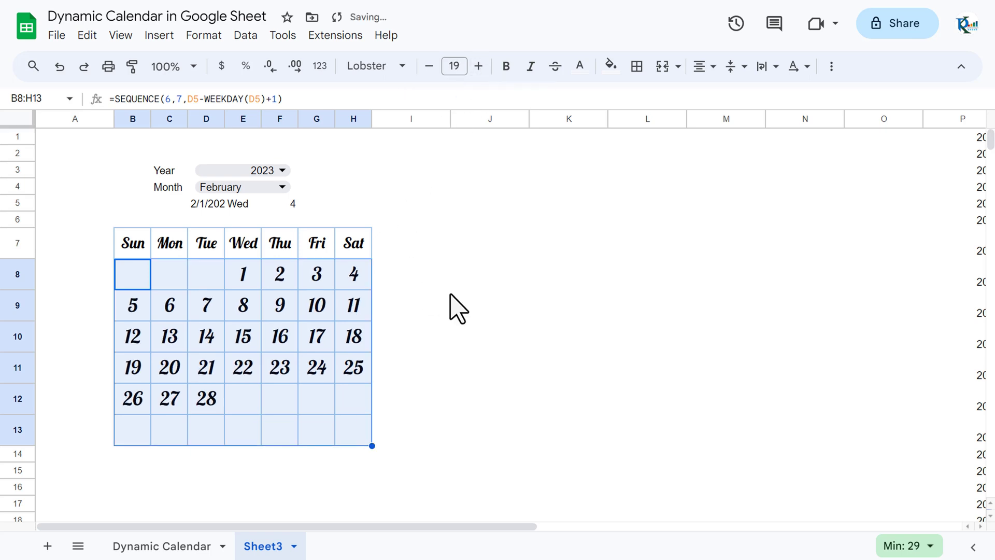
Step: Colour the Sunday dates in B8:B13 red
click(448, 297)
drag(127, 277, 133, 435)
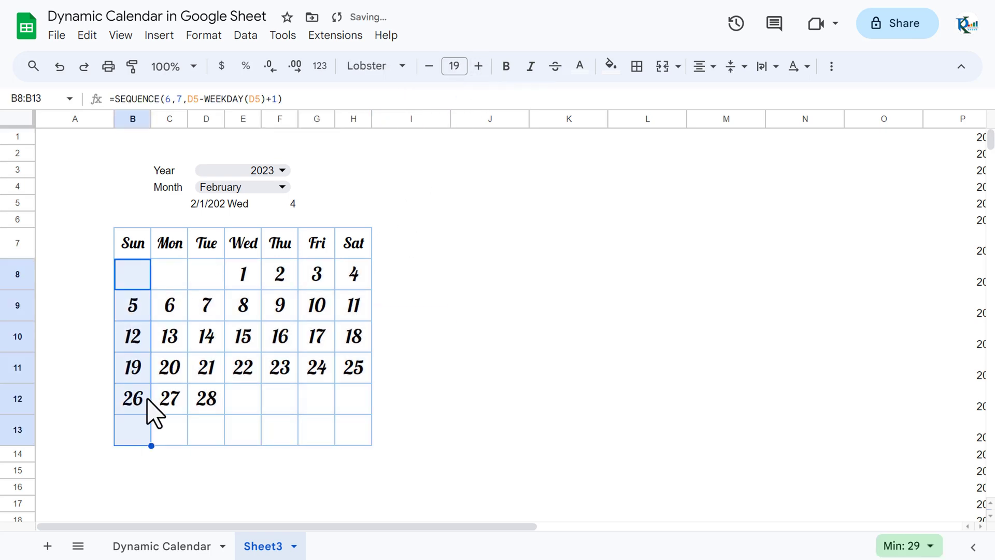
click(580, 65)
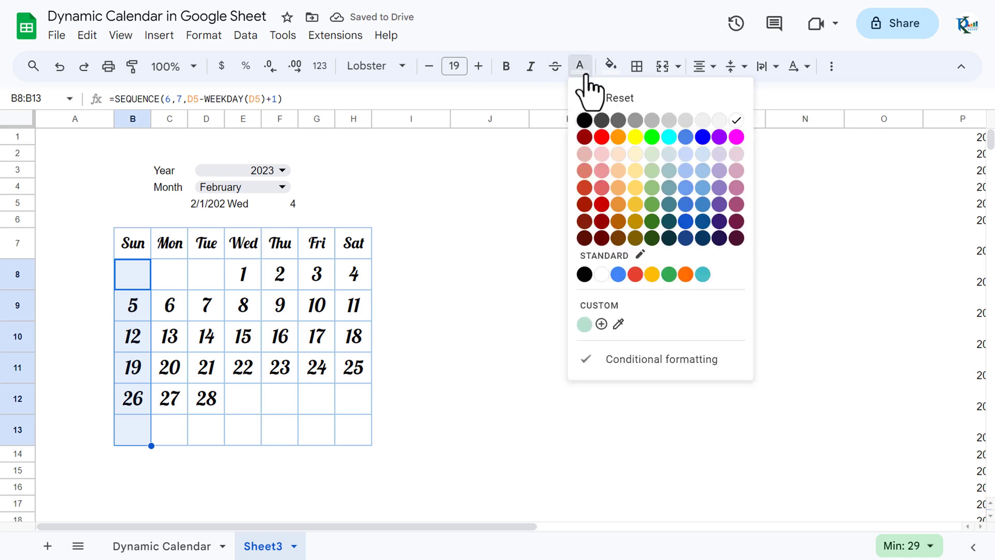
click(601, 136)
Step: Give the Sun–Sat header row B7:H7 a dark blue fill with white text
click(479, 248)
drag(137, 248, 354, 249)
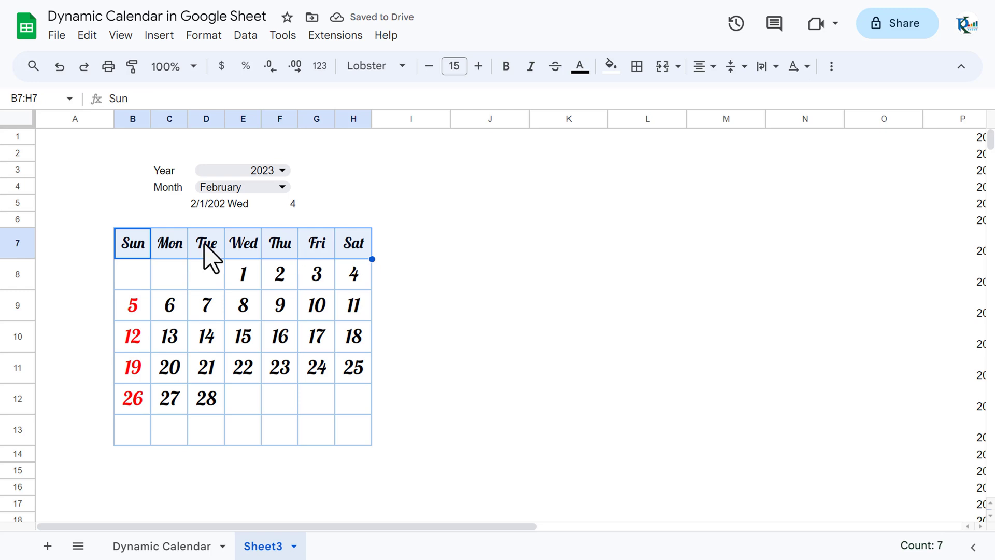
click(612, 65)
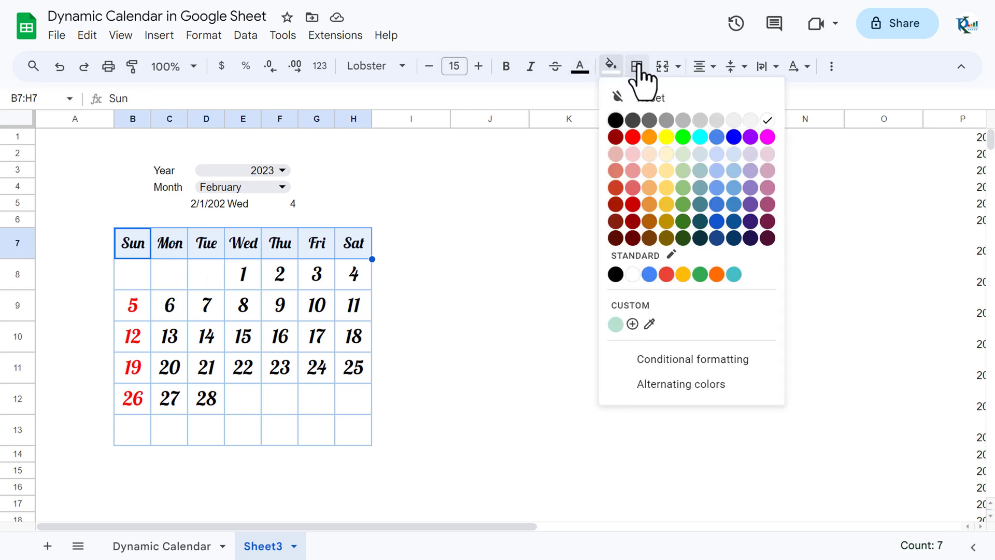
click(734, 222)
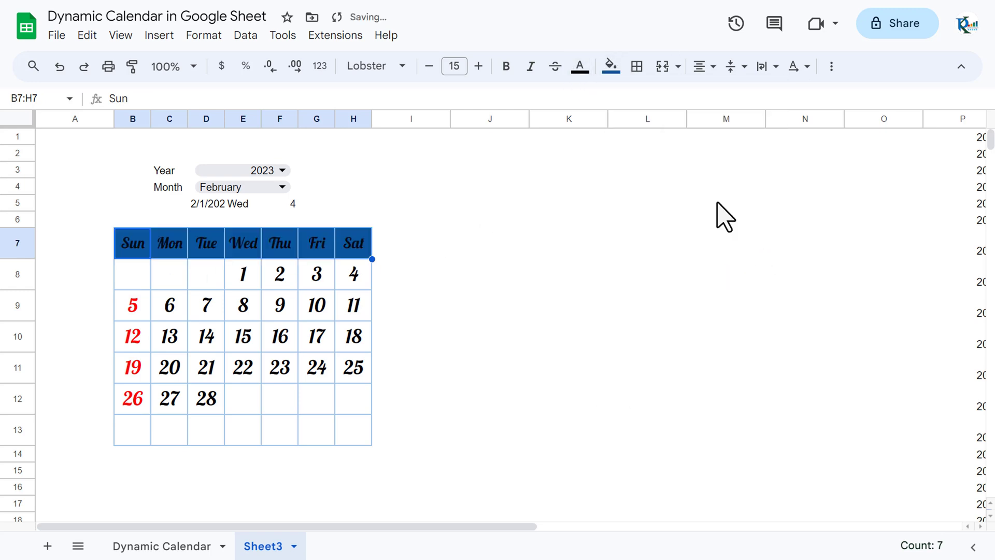
click(580, 68)
click(736, 121)
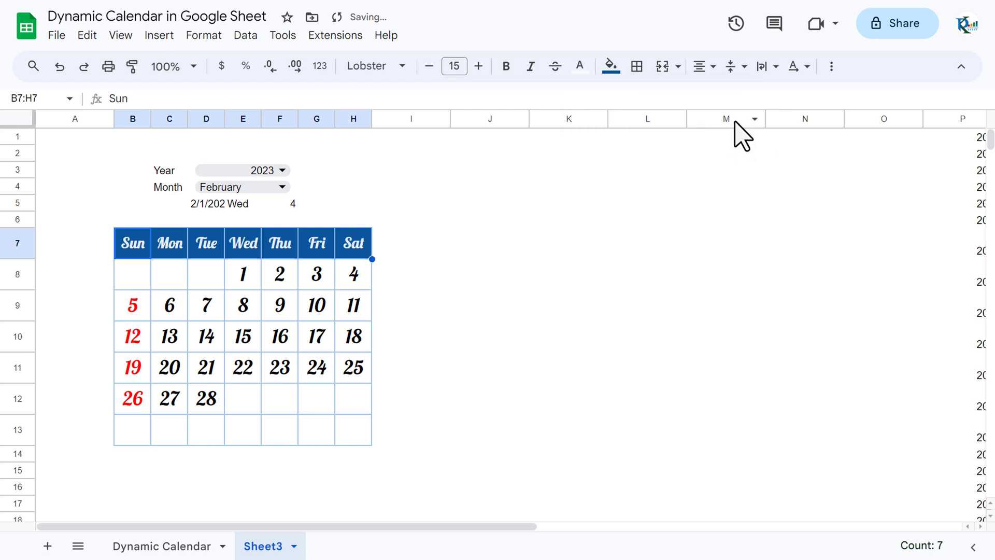
click(424, 203)
click(469, 283)
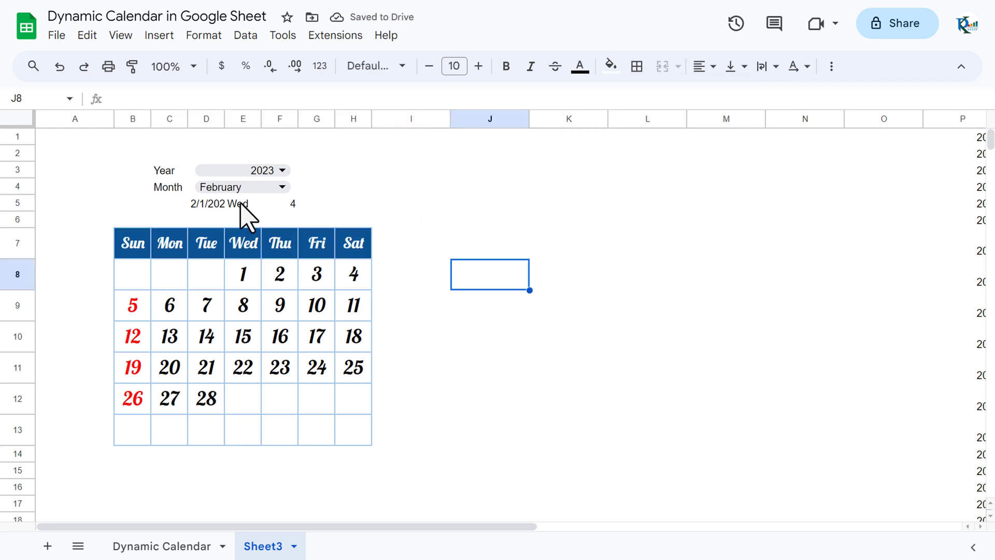
Step: Clear the helper day-name and weekday values in E5 and F5
click(242, 203)
click(404, 206)
click(248, 203)
key(Delete)
click(295, 208)
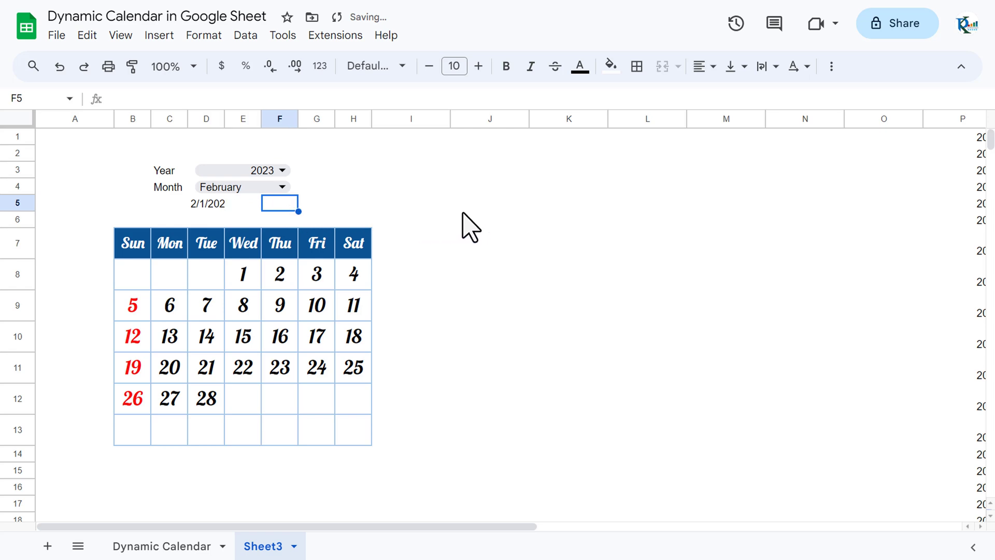
Step: Hide the start date in D5 by making its text white
click(221, 204)
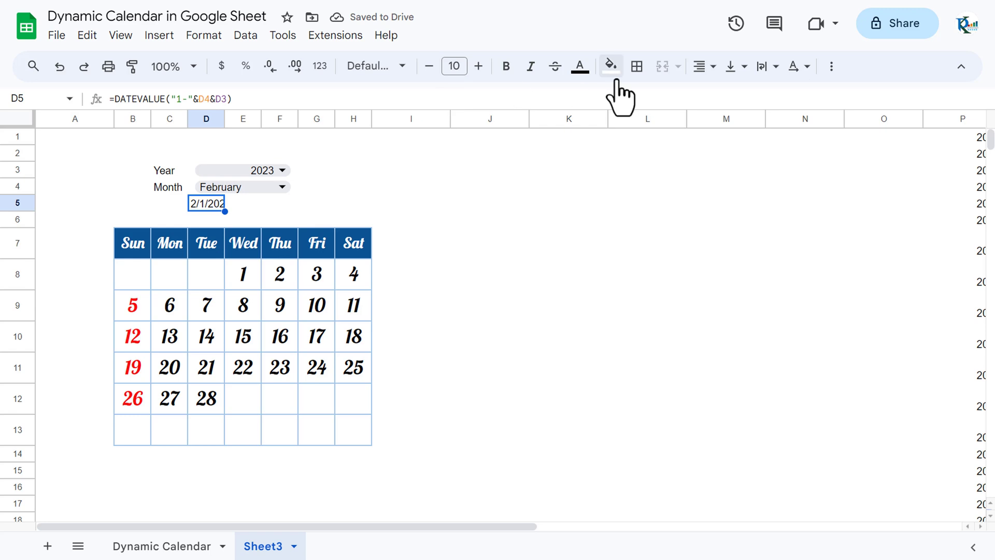
click(580, 67)
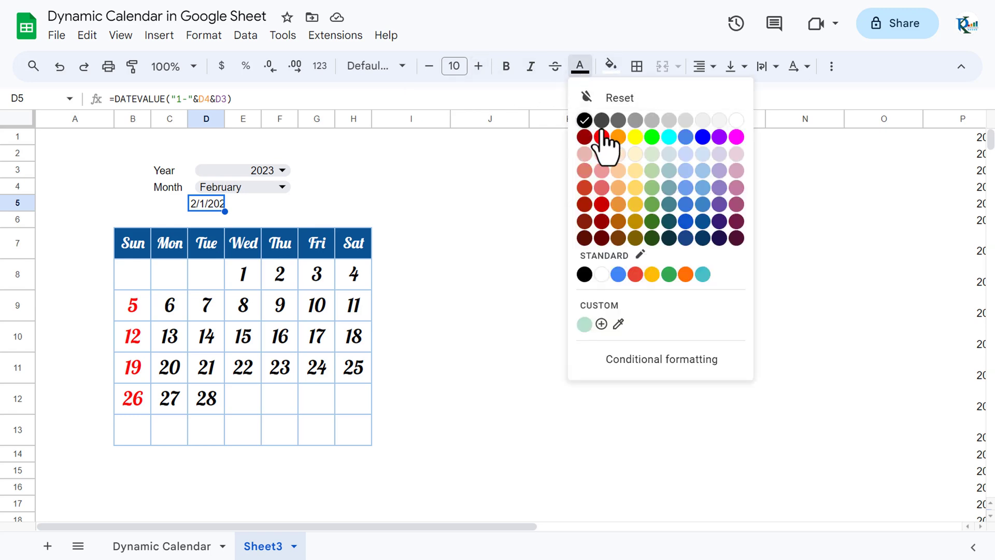
click(735, 121)
click(476, 204)
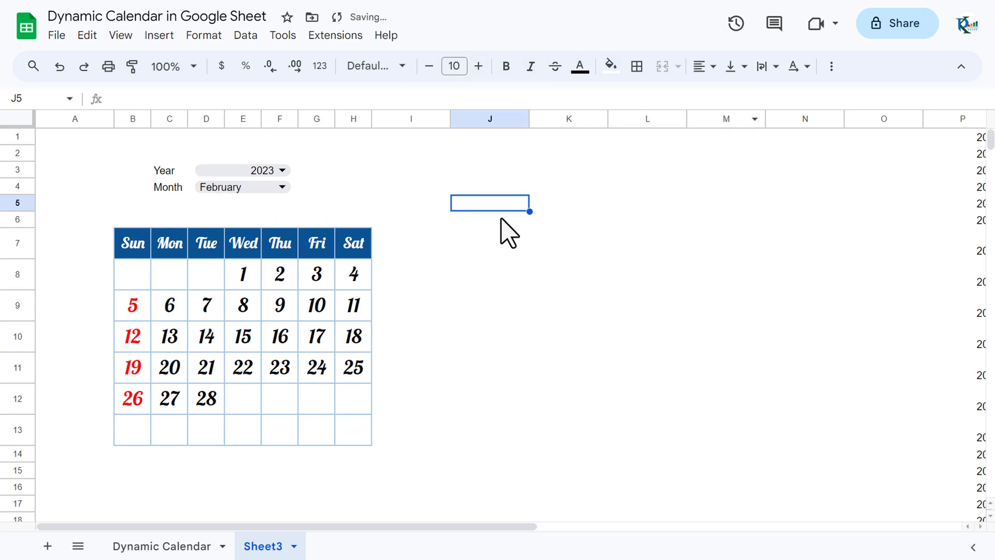
click(386, 277)
click(142, 243)
click(409, 219)
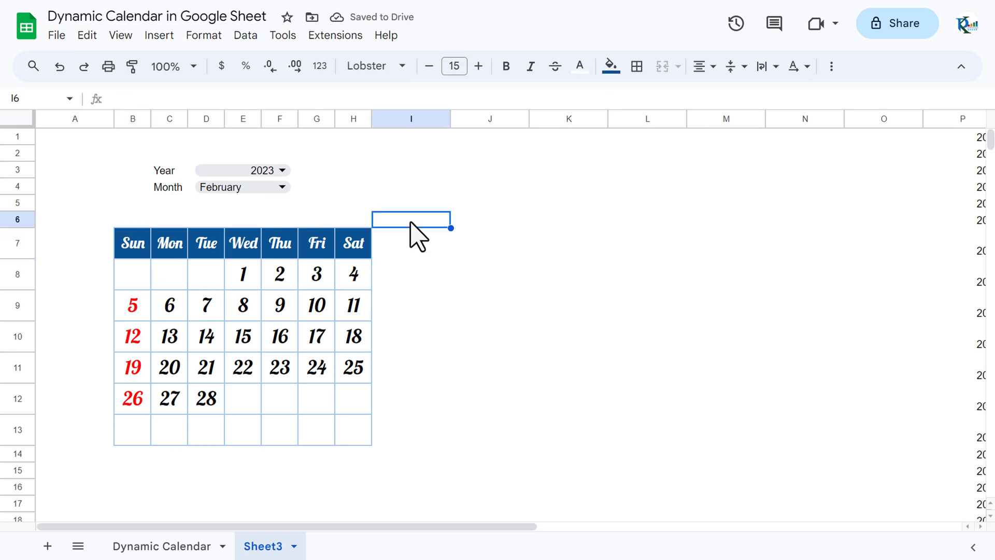
Step: Switch the Month dropdown in D4 to March, then to June
click(282, 188)
click(217, 263)
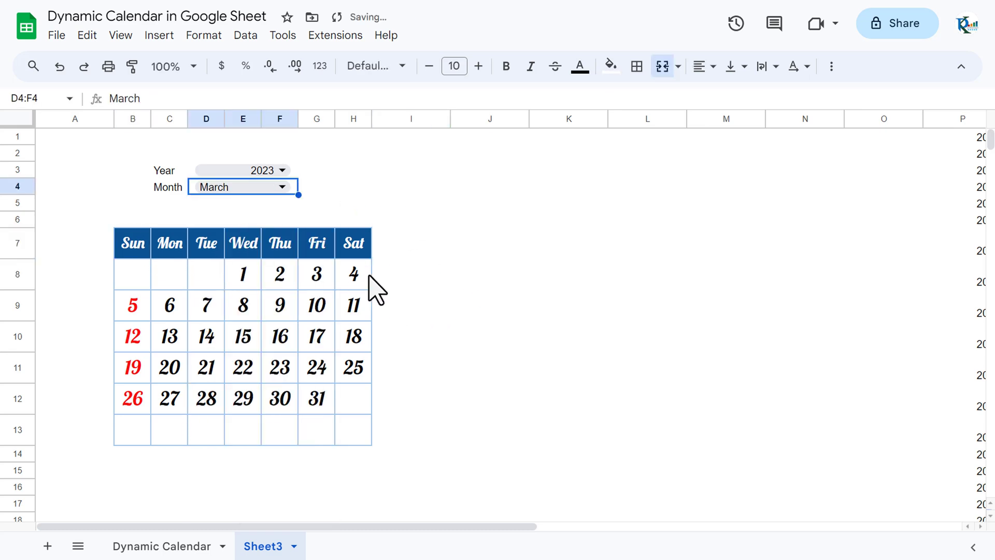
click(284, 188)
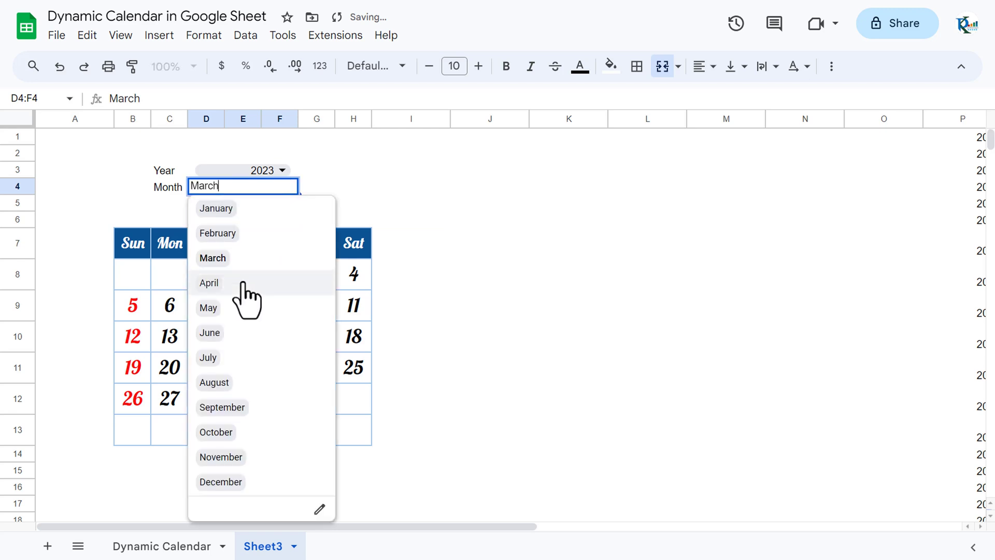
click(212, 334)
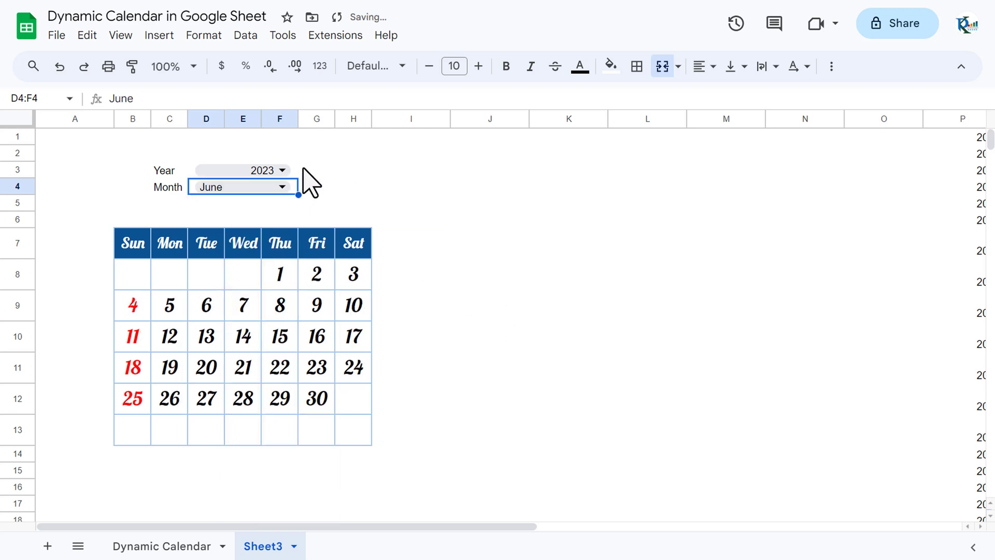
Step: Change the Year dropdown in D3 to 2026, then to 2028
click(281, 170)
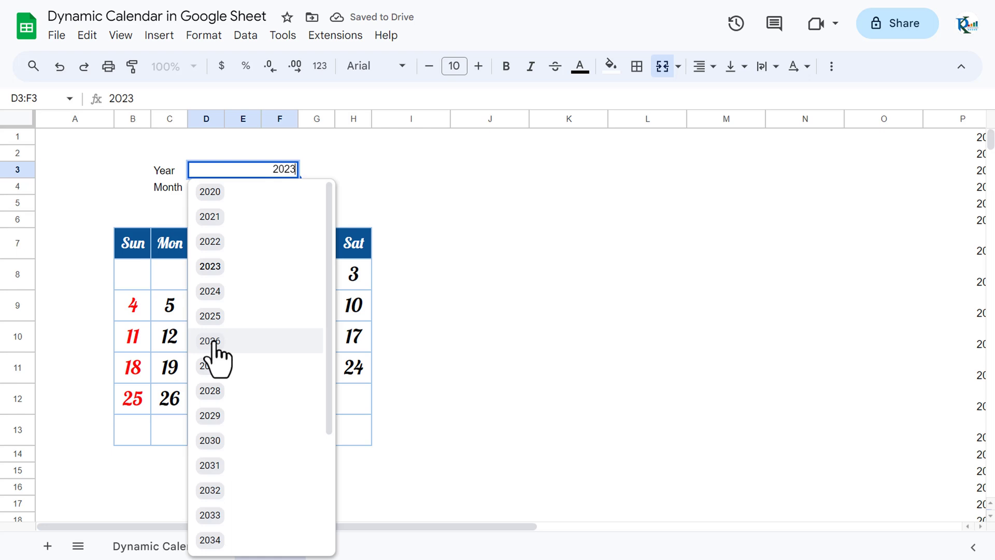
click(214, 342)
click(288, 176)
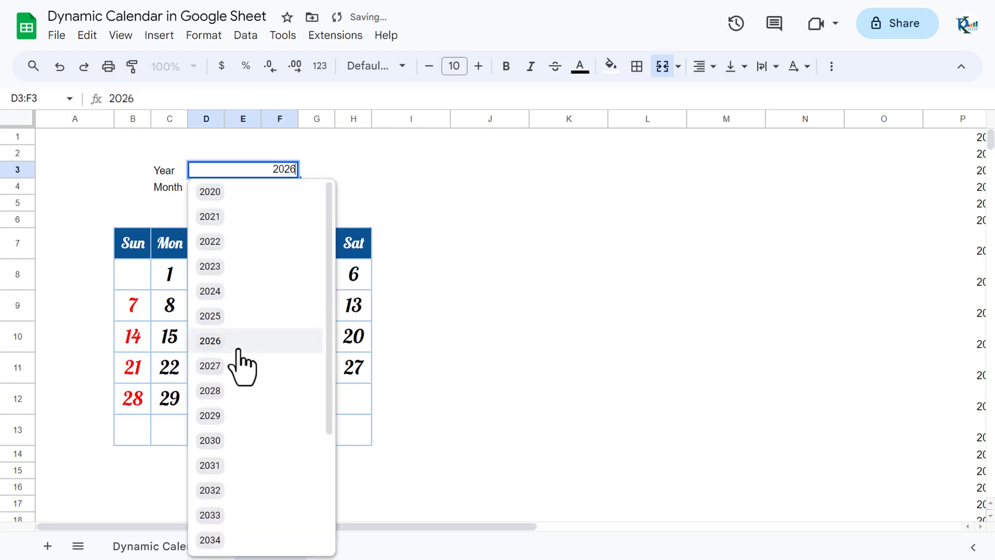
click(210, 396)
click(480, 270)
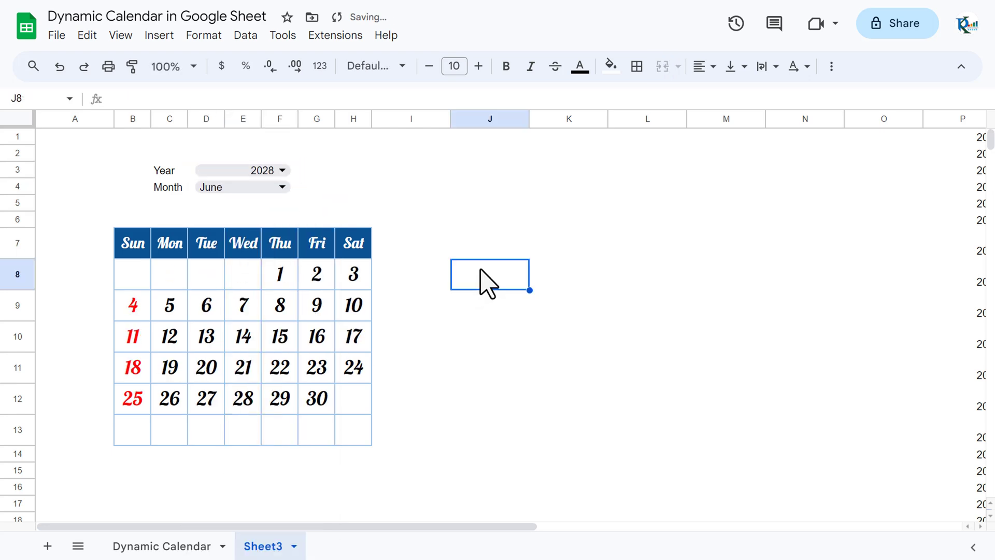